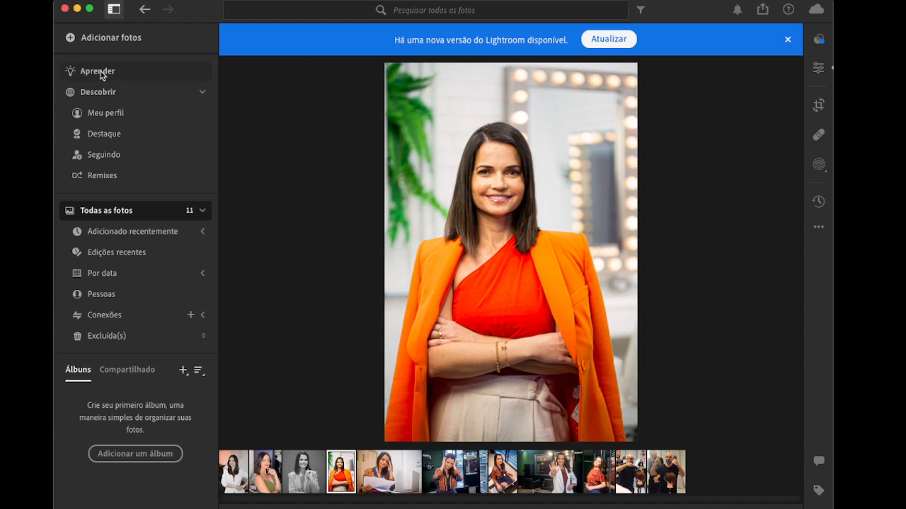
# Import the photo 22.jpg from the fotografias Dani folder into the library without assigning it to an album
pyautogui.click(124, 39)
pyautogui.scroll(-2, 414, 269)
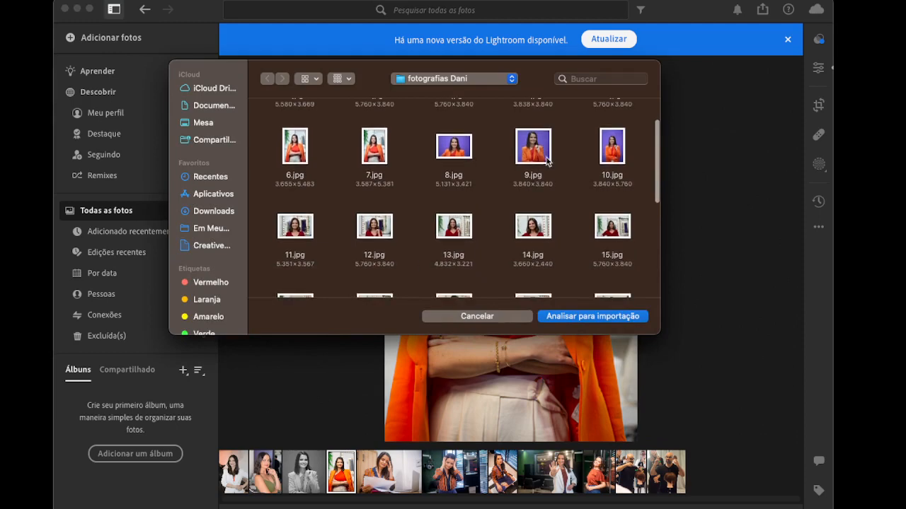
pyautogui.scroll(-3, 499, 257)
pyautogui.click(455, 273)
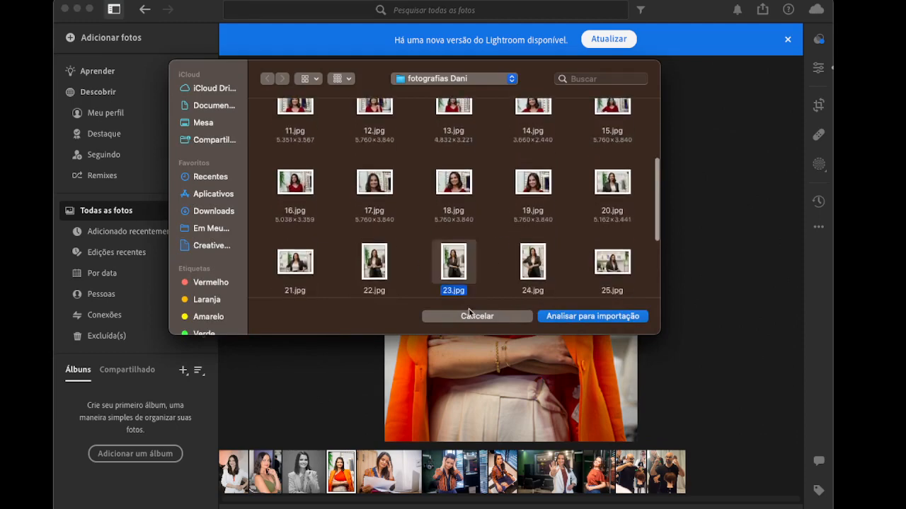
pyautogui.click(371, 267)
pyautogui.click(553, 320)
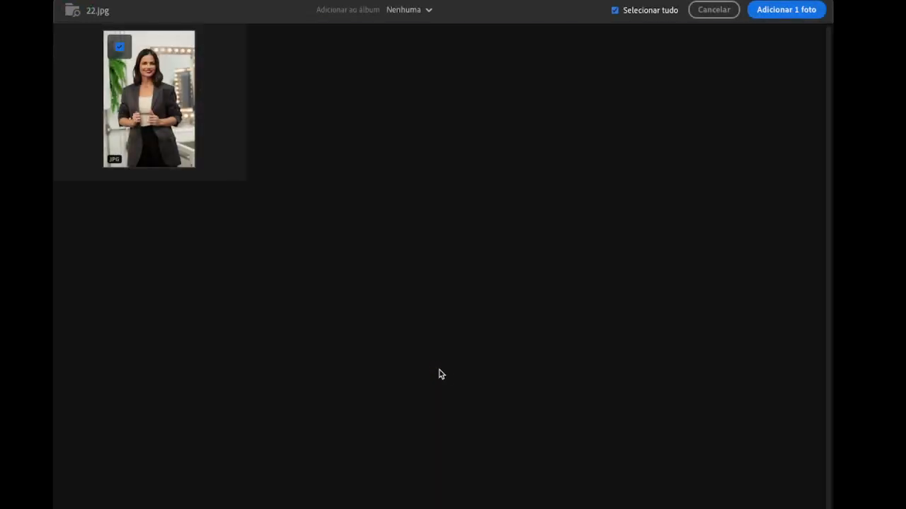
pyautogui.click(790, 9)
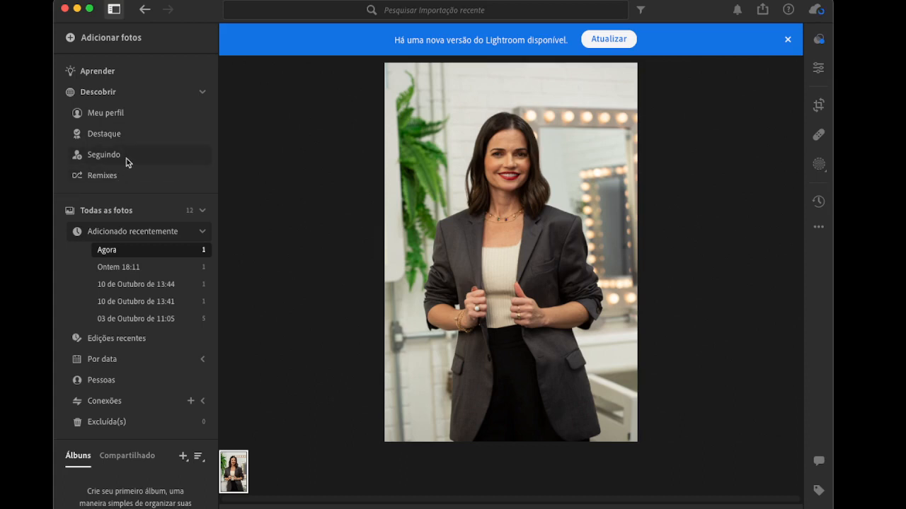
# Check the shared photos list below the library sections and return to the albums list
pyautogui.scroll(-1, 131, 305)
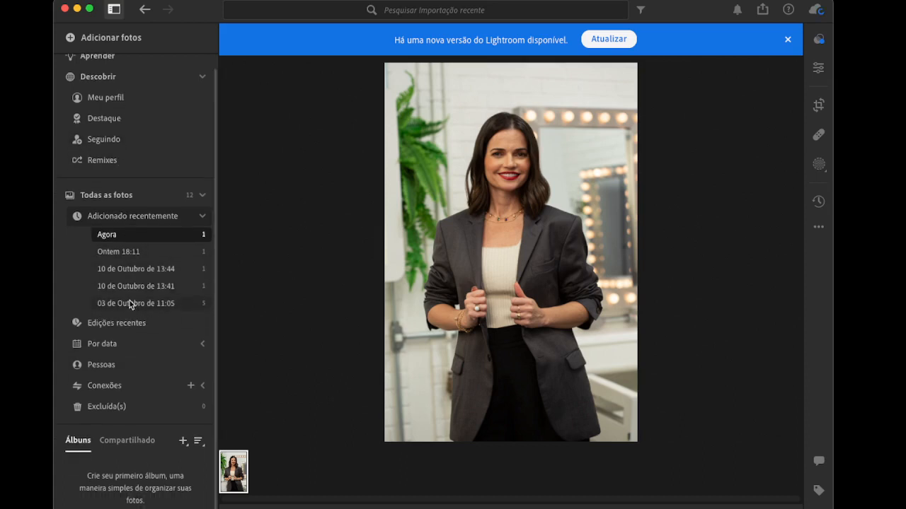
pyautogui.click(134, 444)
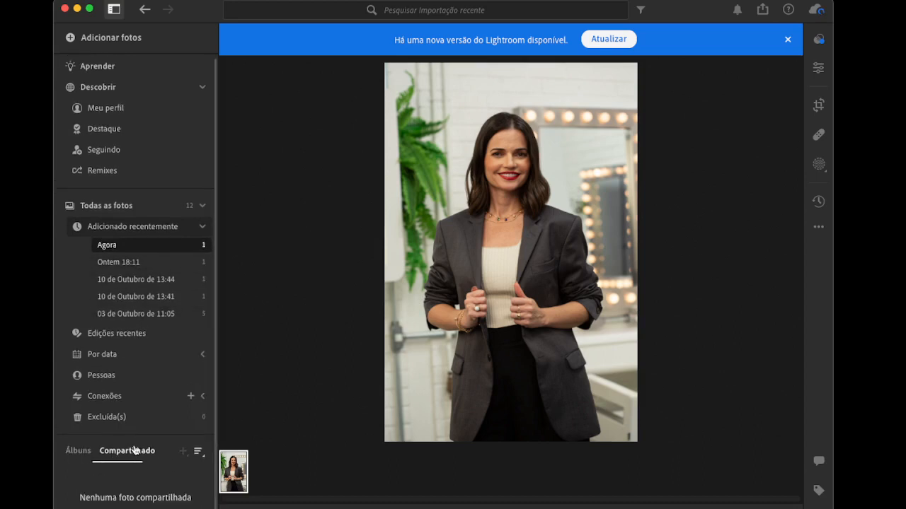
pyautogui.click(73, 454)
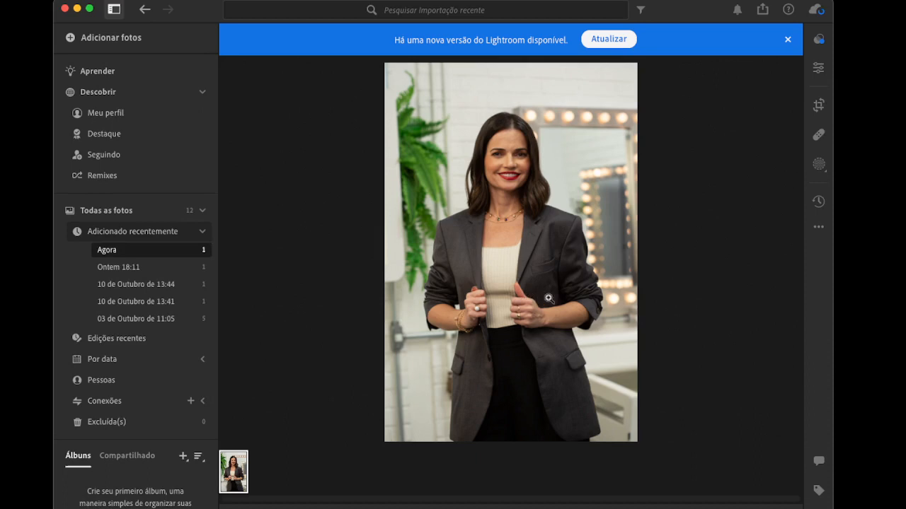
# View the imported photo in the grid, comparison and single-photo layouts, and look at the available sorting options
pyautogui.click(282, 506)
pyautogui.click(253, 507)
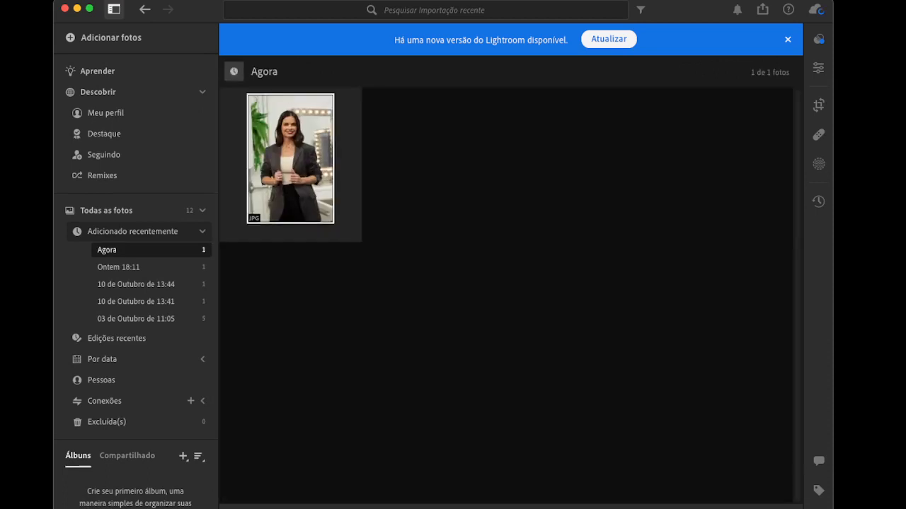
pyautogui.click(271, 507)
pyautogui.click(291, 507)
pyautogui.click(234, 507)
pyautogui.click(253, 507)
pyautogui.click(272, 507)
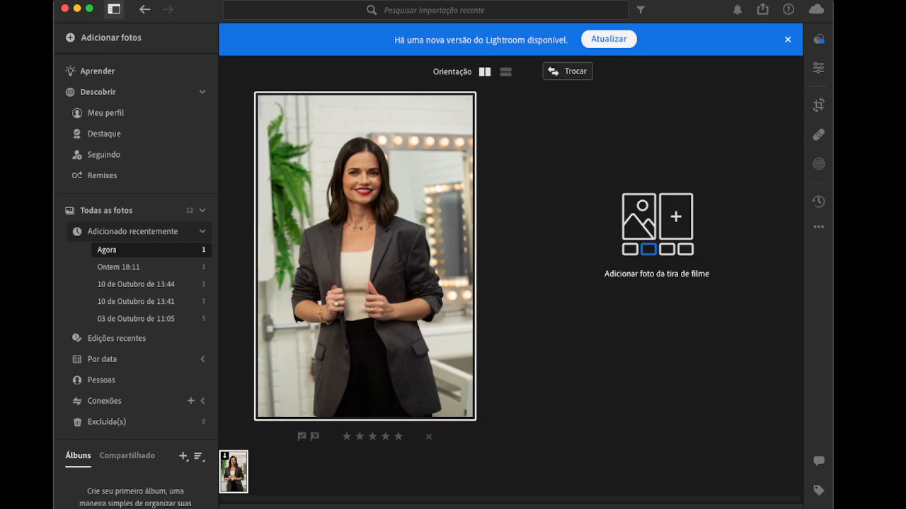
pyautogui.click(386, 337)
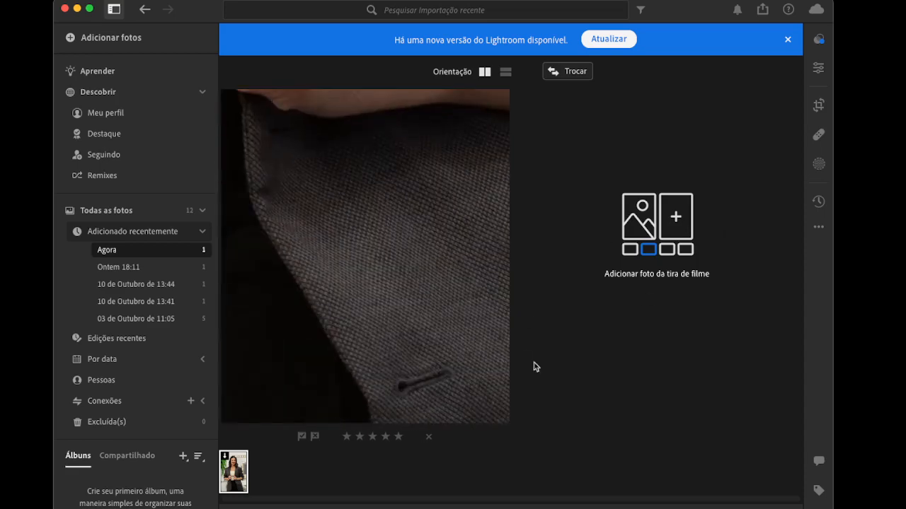
pyautogui.click(291, 507)
pyautogui.click(321, 508)
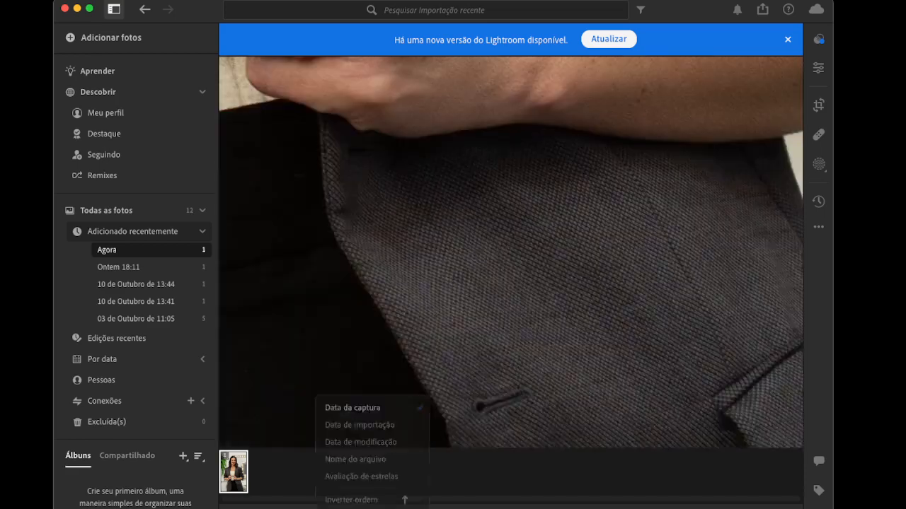
pyautogui.click(322, 507)
pyautogui.click(233, 507)
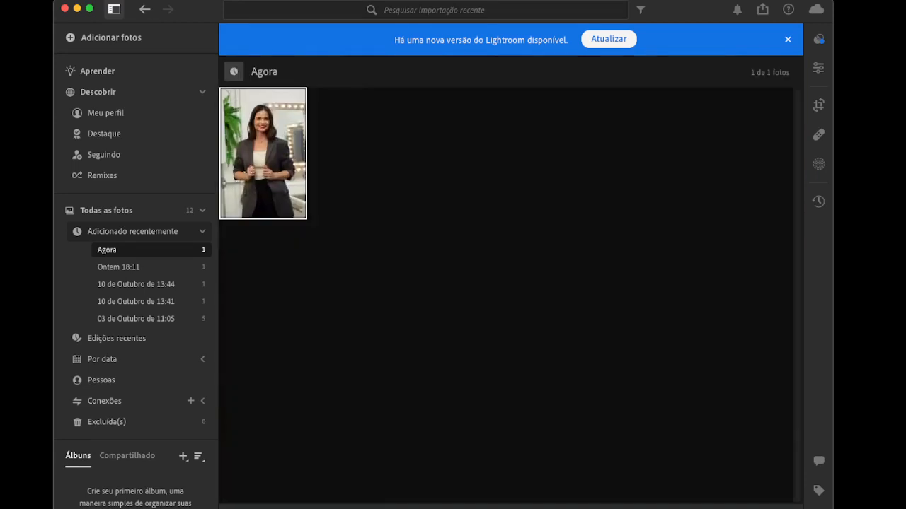
pyautogui.doubleClick(273, 212)
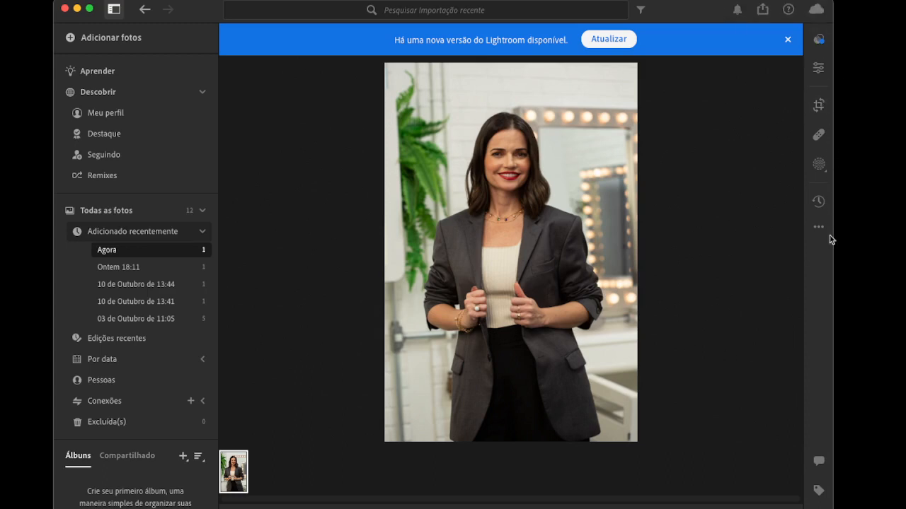
# Open the photo's edit settings and set Exposição to +0,46, Contraste to −13 and Realces to +9
pyautogui.click(824, 72)
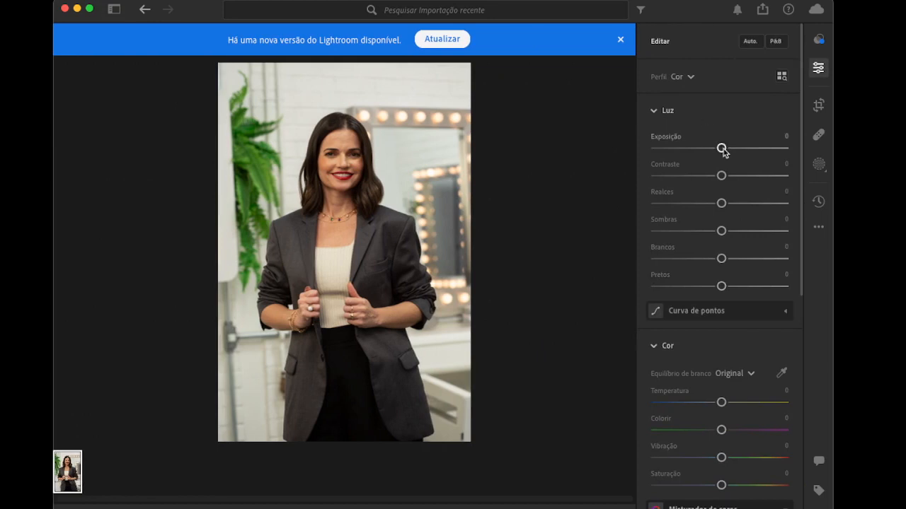
pyautogui.moveTo(723, 150); pyautogui.dragTo(714, 186)
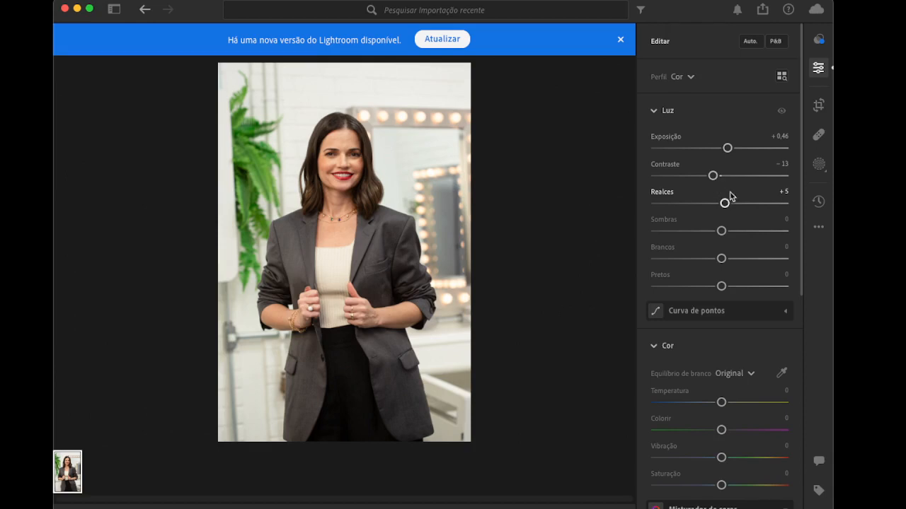
pyautogui.moveTo(726, 203)
pyautogui.mouseDown()
pyautogui.moveTo(743, 204)
pyautogui.moveTo(637, 212)
pyautogui.moveTo(750, 210)
pyautogui.moveTo(673, 208)
pyautogui.moveTo(727, 211)
pyautogui.mouseUp()
# Set the photo's Sombras to +11, Brancos to −13 and Pretos to −14
pyautogui.scroll(-2, 721, 223)
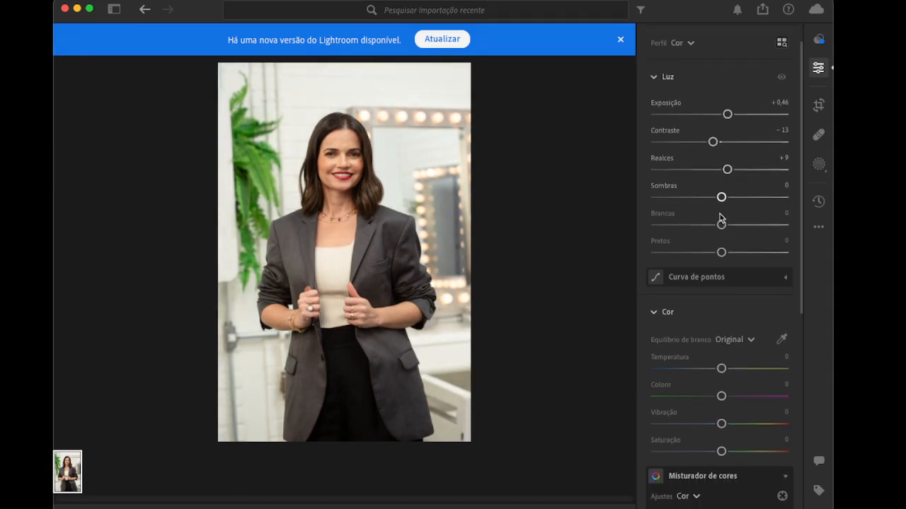
pyautogui.moveTo(720, 195); pyautogui.dragTo(809, 217)
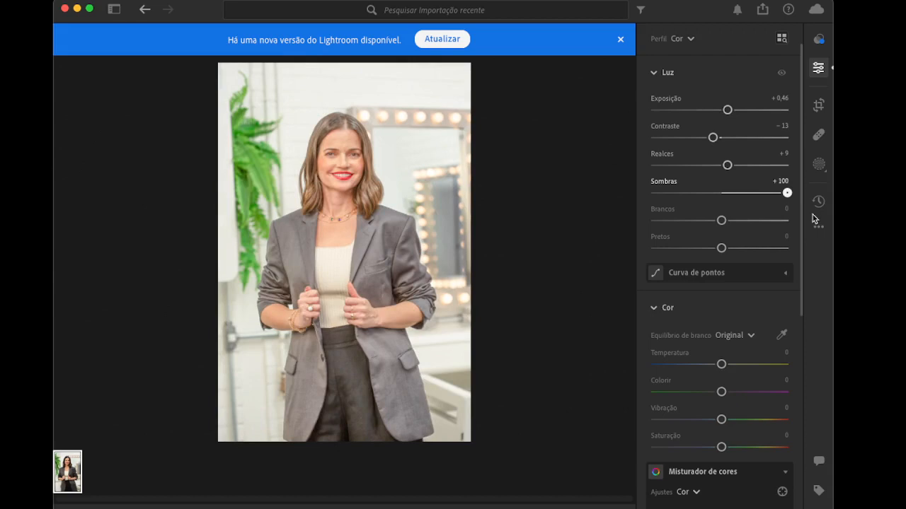
pyautogui.moveTo(813, 214); pyautogui.dragTo(714, 234)
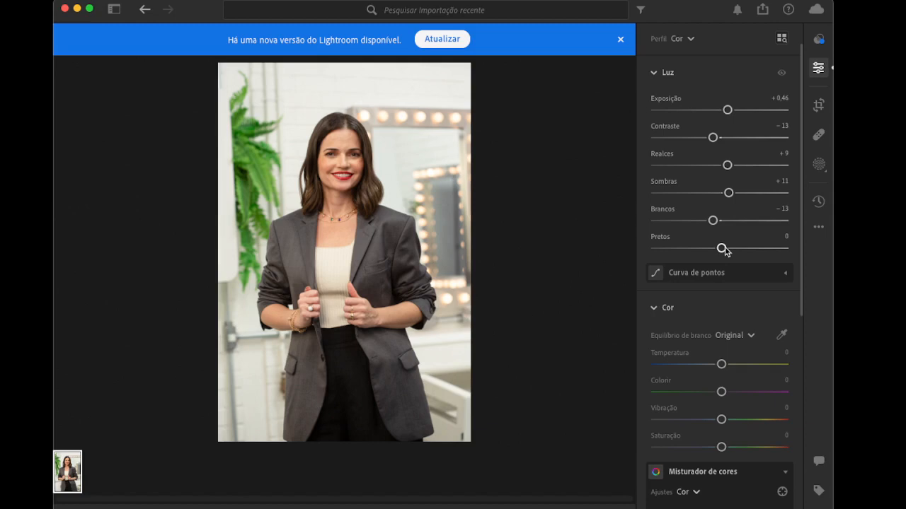
pyautogui.moveTo(722, 249)
pyautogui.mouseDown()
pyautogui.moveTo(646, 249)
pyautogui.moveTo(797, 255)
pyautogui.moveTo(633, 253)
pyautogui.moveTo(877, 259)
pyautogui.moveTo(823, 237)
pyautogui.moveTo(655, 237)
pyautogui.moveTo(722, 245)
pyautogui.moveTo(715, 252)
pyautogui.mouseUp()
# Adjust the Curva de pontos midtones on the combined curve, lowering them slightly for green and raising them slightly for blue
pyautogui.scroll(-5, 717, 290)
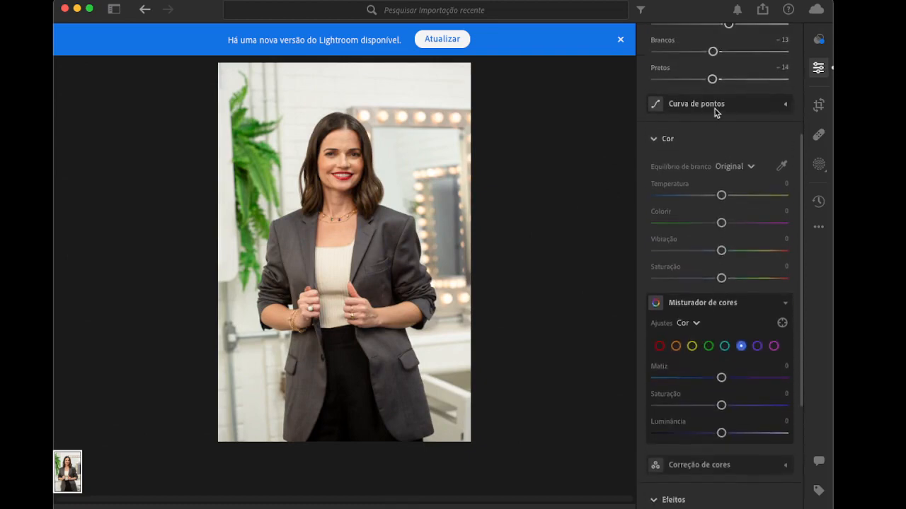
pyautogui.click(713, 108)
pyautogui.moveTo(706, 211)
pyautogui.mouseDown()
pyautogui.moveTo(718, 206)
pyautogui.moveTo(689, 182)
pyautogui.moveTo(740, 226)
pyautogui.moveTo(726, 245)
pyautogui.moveTo(677, 259)
pyautogui.moveTo(723, 184)
pyautogui.moveTo(697, 178)
pyautogui.moveTo(746, 224)
pyautogui.moveTo(661, 149)
pyautogui.moveTo(634, 141)
pyautogui.moveTo(677, 163)
pyautogui.moveTo(807, 279)
pyautogui.moveTo(620, 146)
pyautogui.moveTo(765, 246)
pyautogui.moveTo(678, 194)
pyautogui.moveTo(720, 218)
pyautogui.moveTo(714, 211)
pyautogui.mouseUp()
pyautogui.click(692, 125)
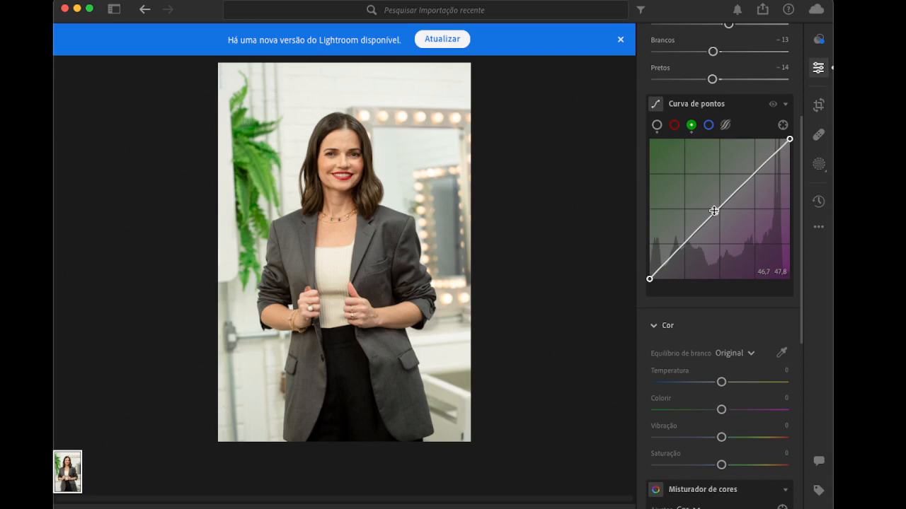
pyautogui.moveTo(714, 210); pyautogui.dragTo(719, 218)
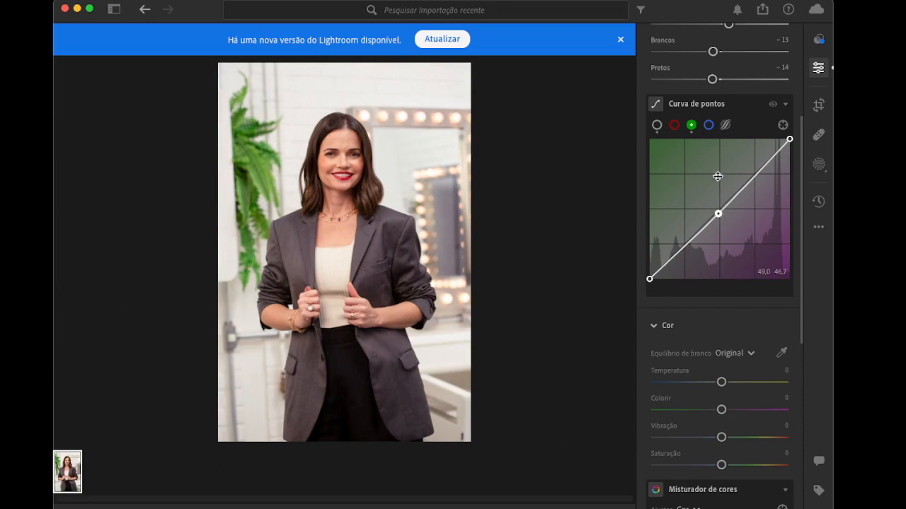
pyautogui.moveTo(719, 216); pyautogui.dragTo(714, 207)
pyautogui.click(709, 125)
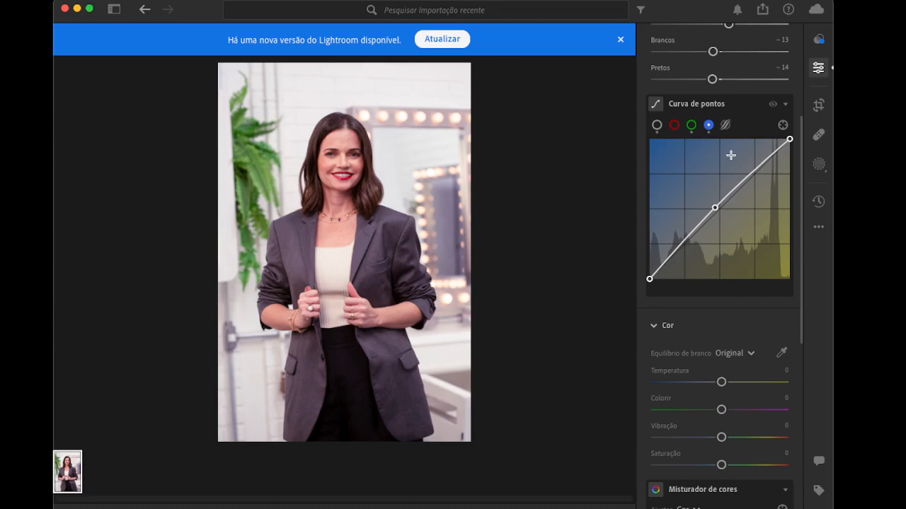
pyautogui.click(785, 105)
# Collapse the Cor section and set Brancos to −3 in the light adjustments
pyautogui.scroll(-2, 684, 252)
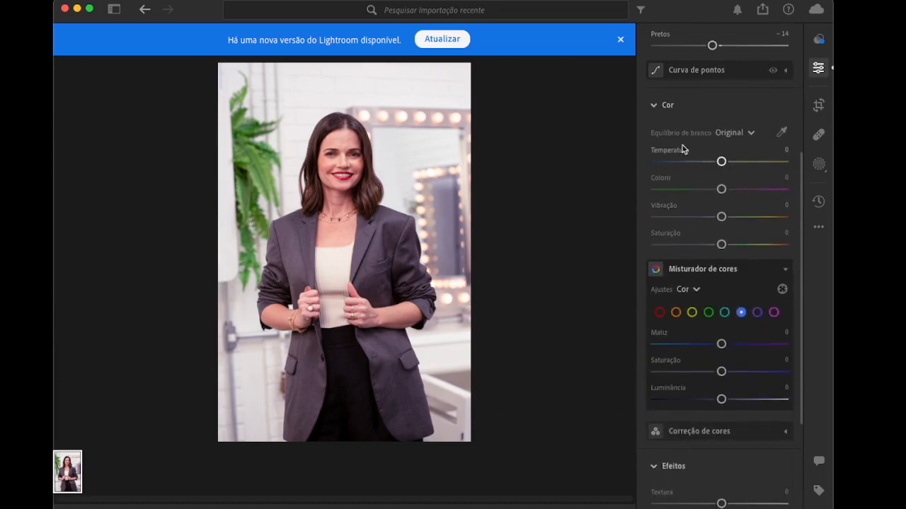
pyautogui.scroll(2, 680, 145)
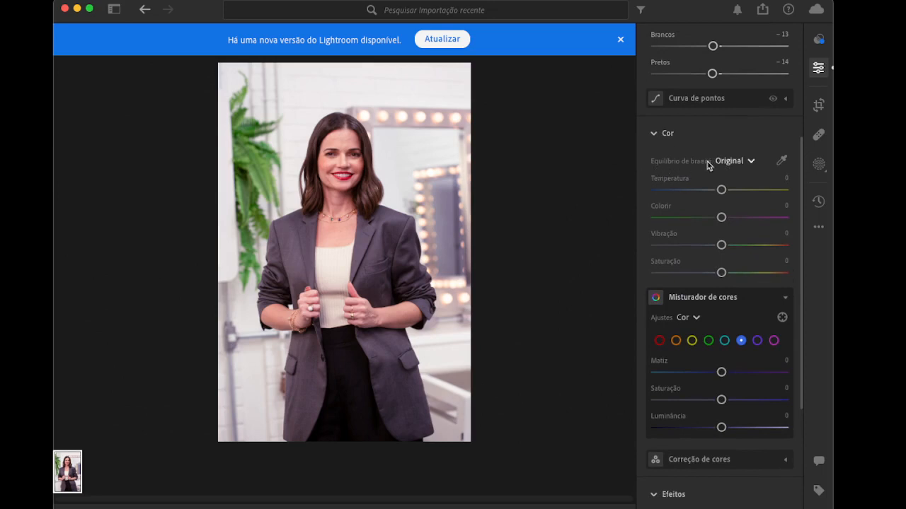
pyautogui.click(655, 133)
pyautogui.moveTo(683, 136); pyautogui.dragTo(719, 139)
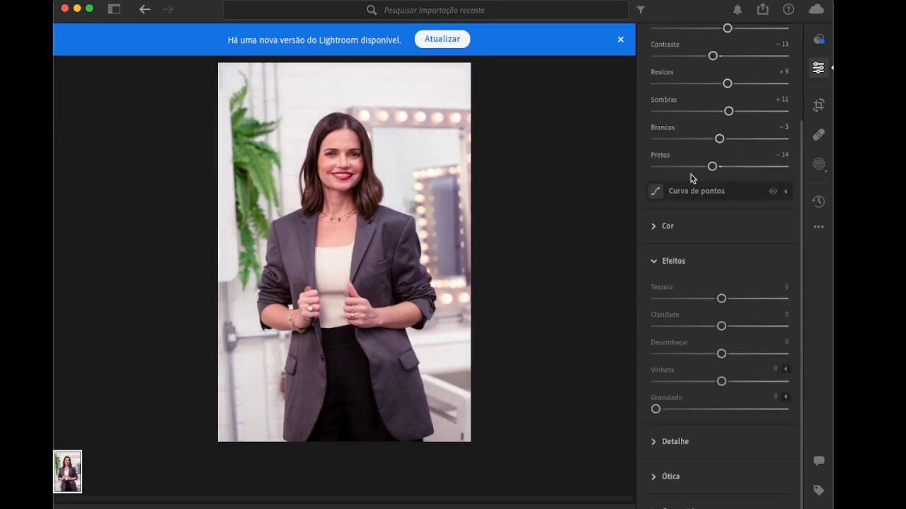
# Expand the Cor section and set Temperatura to +12, Colorir to +15, Vibração to +6 and Saturação to +9
pyautogui.click(653, 228)
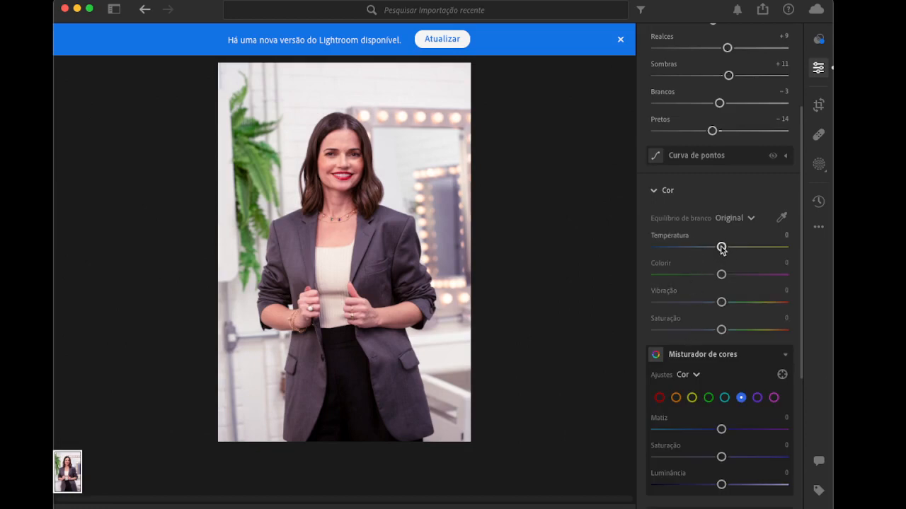
pyautogui.moveTo(721, 247); pyautogui.dragTo(730, 249)
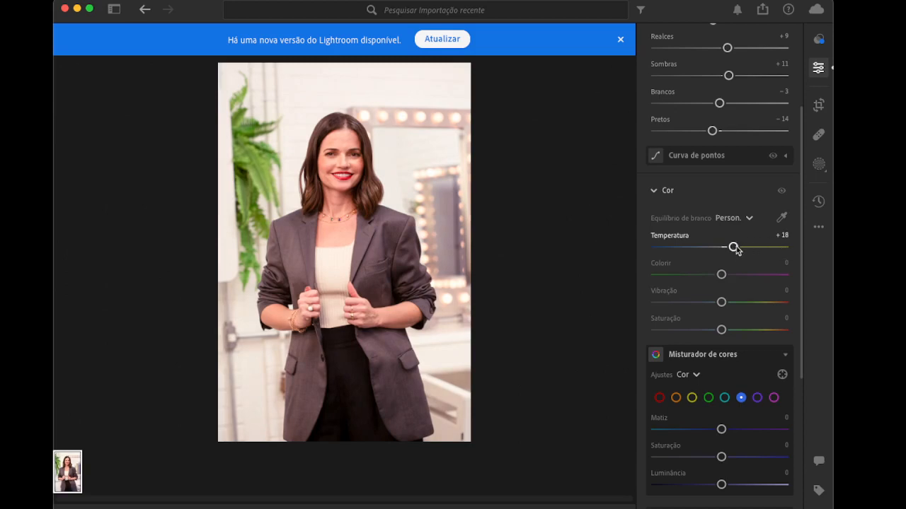
pyautogui.moveTo(735, 248); pyautogui.dragTo(715, 249)
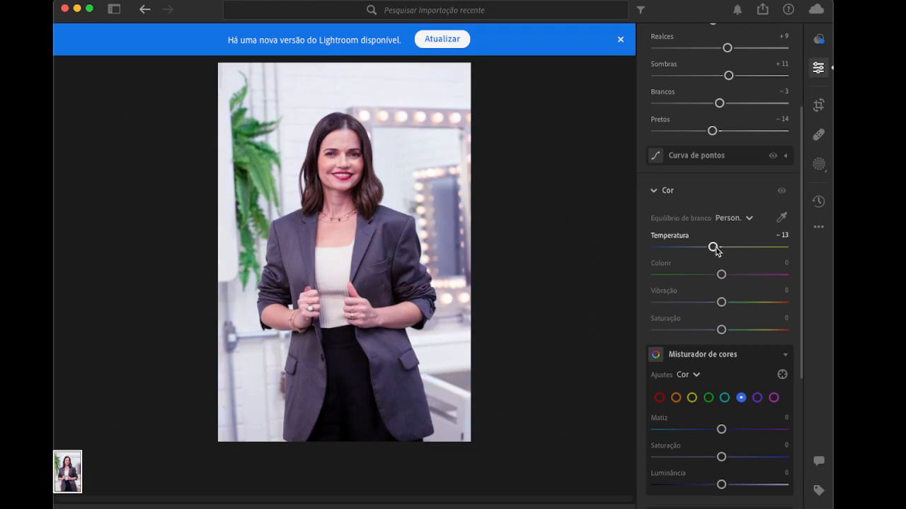
pyautogui.moveTo(713, 248); pyautogui.dragTo(712, 248)
pyautogui.moveTo(711, 248); pyautogui.dragTo(731, 275)
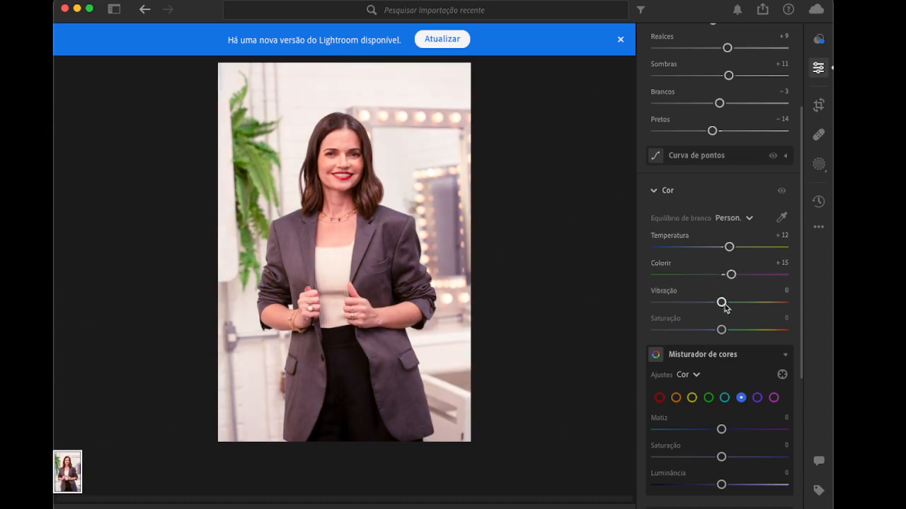
pyautogui.moveTo(721, 306); pyautogui.dragTo(730, 342)
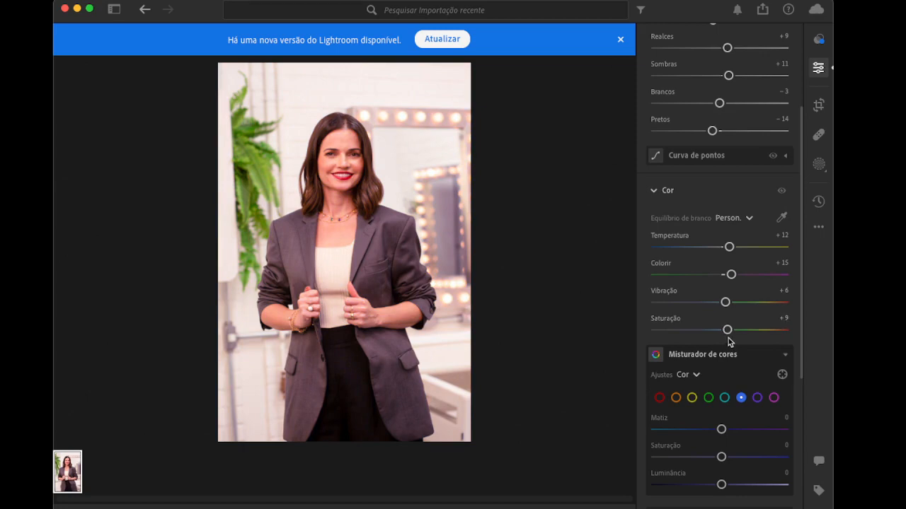
# In the Misturador de cores, set magenta's Matiz to +15, Saturação to +11 and Luminância to +4
pyautogui.scroll(-5, 730, 341)
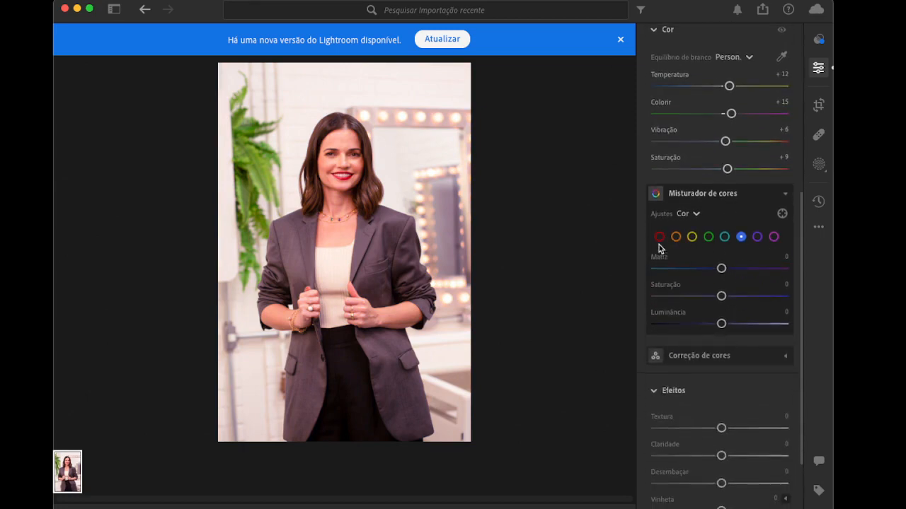
pyautogui.click(773, 237)
pyautogui.moveTo(725, 269); pyautogui.dragTo(738, 303)
# Apply the effects Textura +26, Claridade +14, Desembaçar +12, Vinheta −1 and Granulado 100 to the photo
pyautogui.scroll(-5, 723, 327)
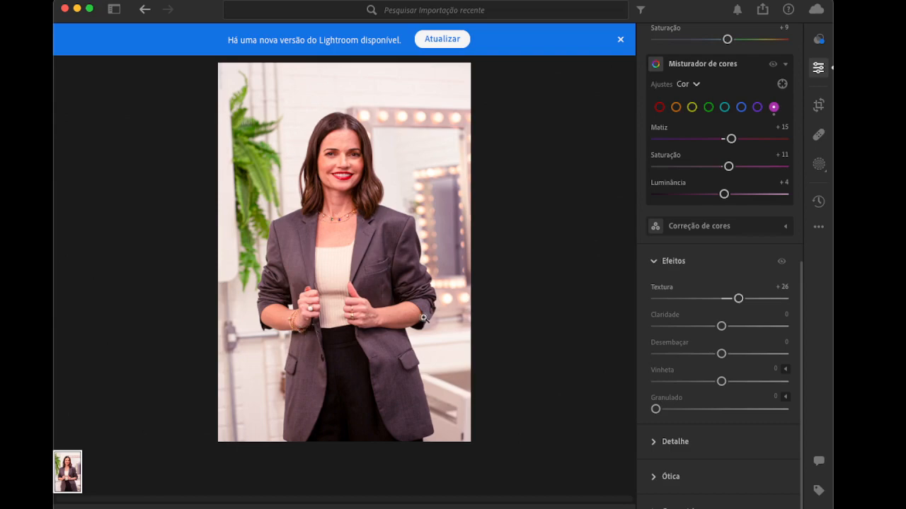
pyautogui.moveTo(721, 326); pyautogui.dragTo(729, 354)
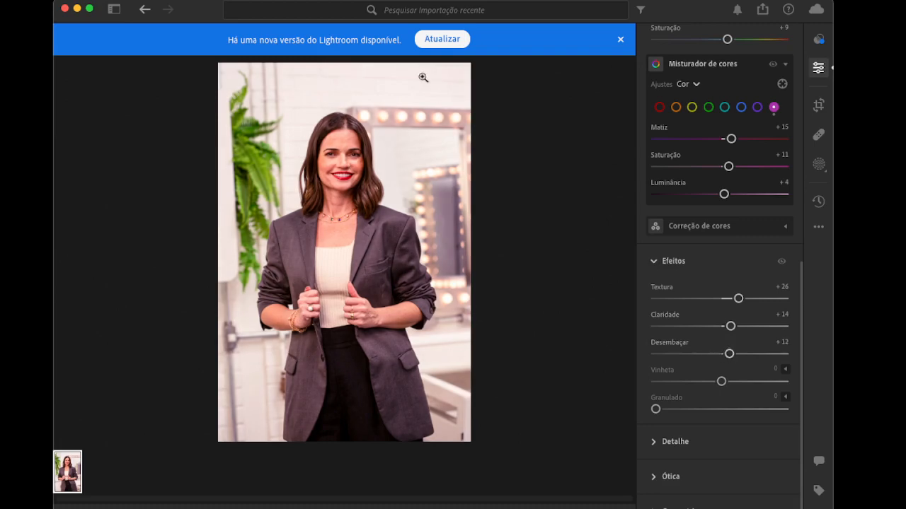
pyautogui.moveTo(722, 382)
pyautogui.mouseDown()
pyautogui.moveTo(814, 389)
pyautogui.moveTo(636, 369)
pyautogui.moveTo(854, 375)
pyautogui.moveTo(653, 365)
pyautogui.moveTo(723, 382)
pyautogui.mouseUp()
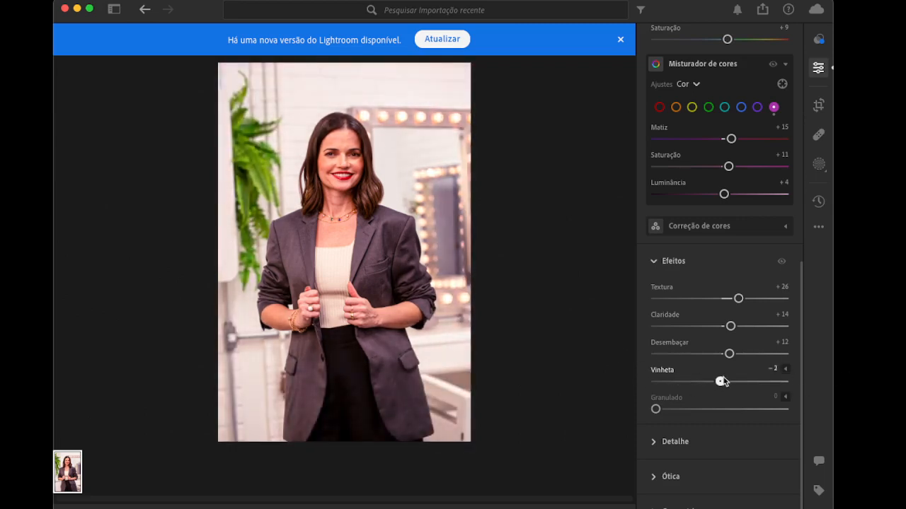
pyautogui.moveTo(657, 409); pyautogui.dragTo(821, 418)
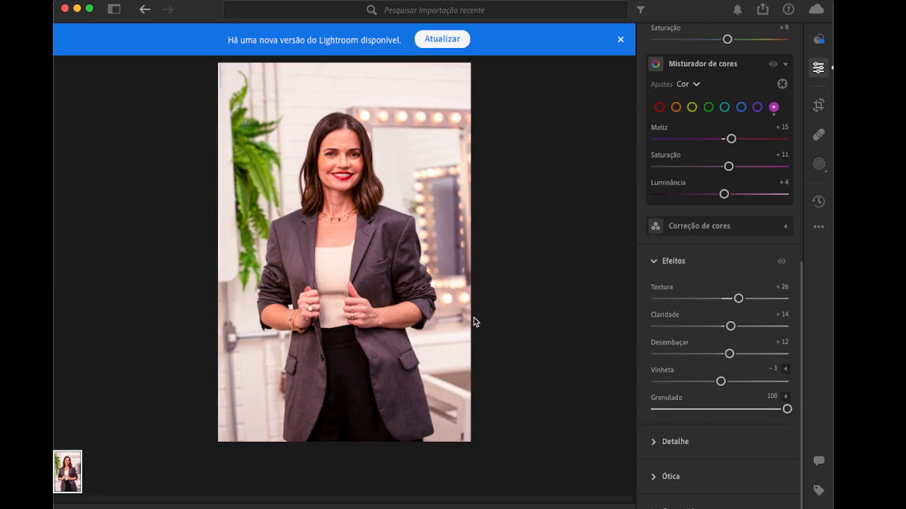
# Set Granulado to 5 in the effects and Nitidez to 4 in the Detalhe section
pyautogui.moveTo(787, 410); pyautogui.dragTo(658, 391)
pyautogui.click(657, 445)
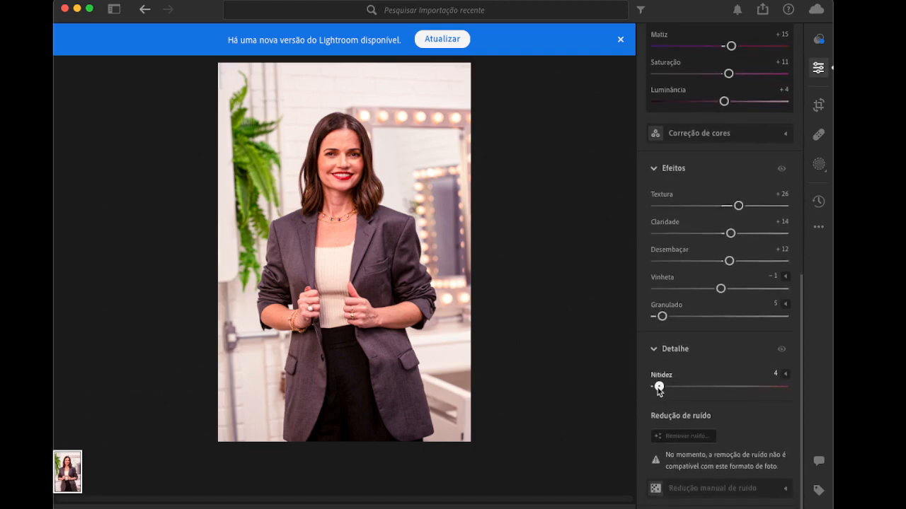
pyautogui.click(654, 348)
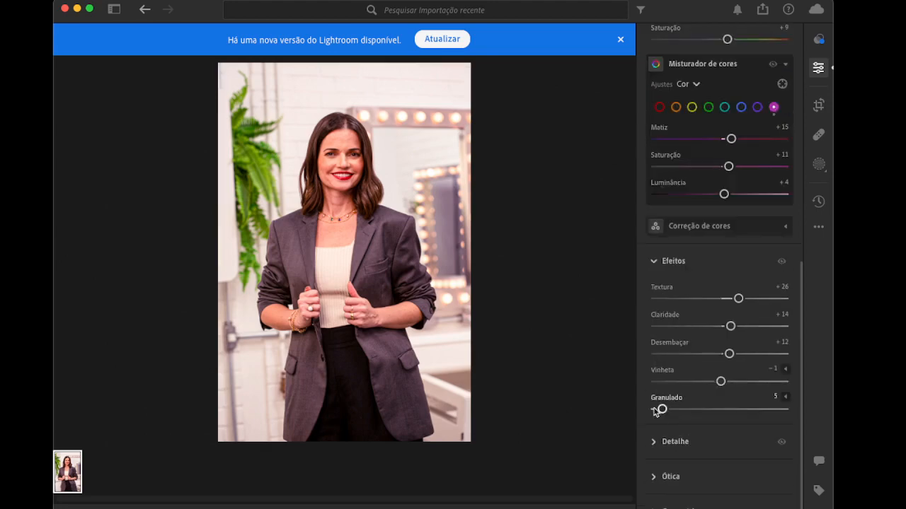
# Look at the Remover borda options and enable Ativar correções da lente in the Ótica section
pyautogui.click(653, 478)
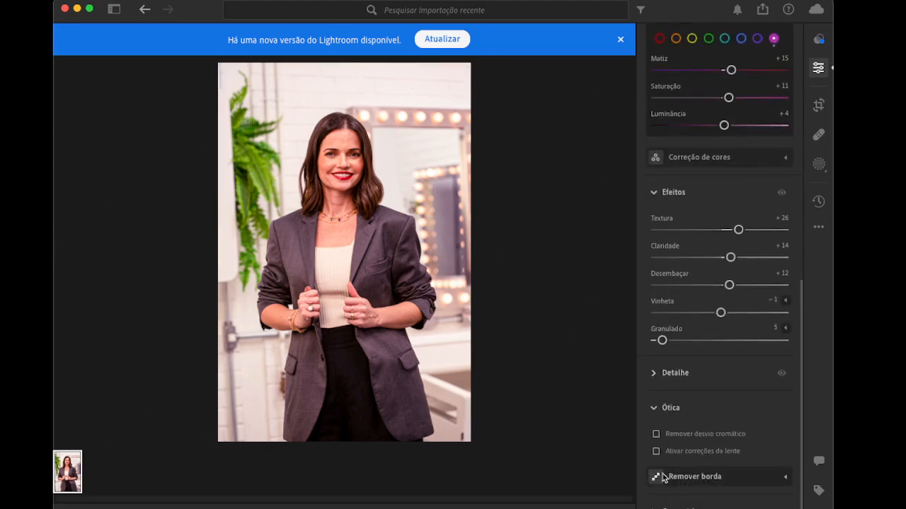
pyautogui.click(664, 477)
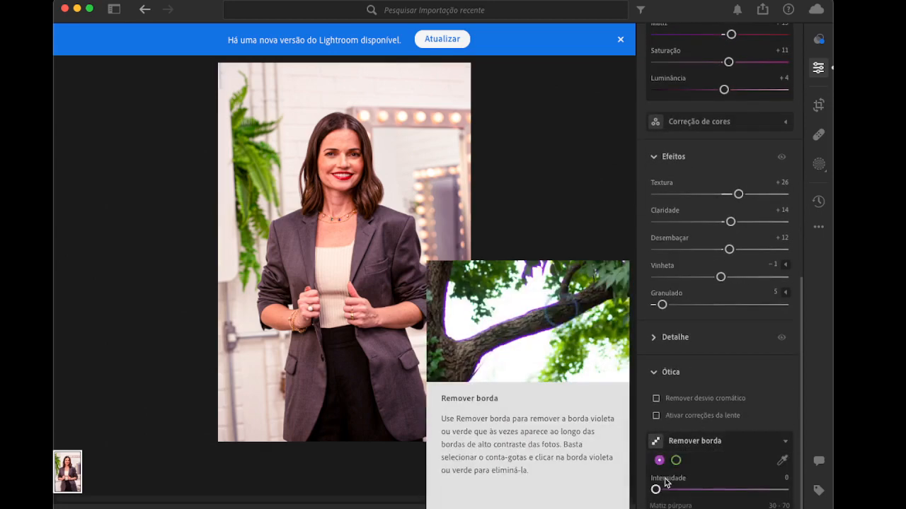
pyautogui.click(656, 416)
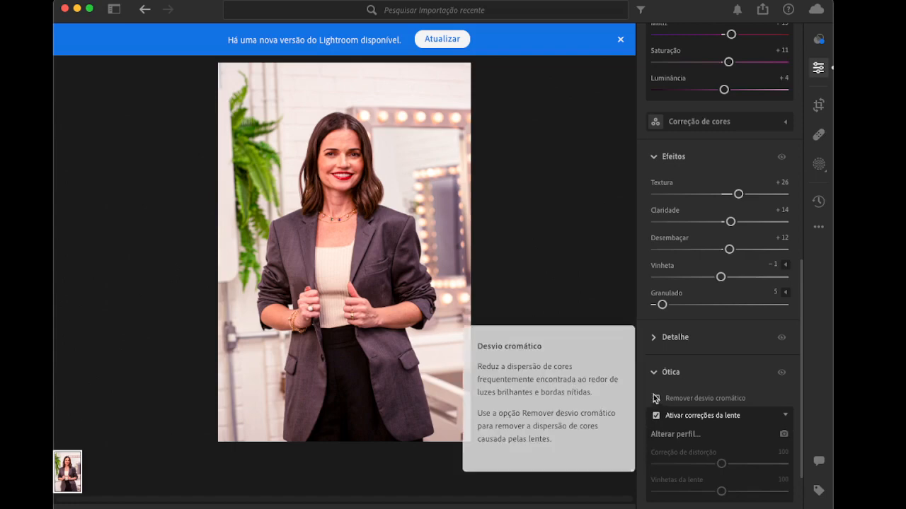
pyautogui.click(653, 373)
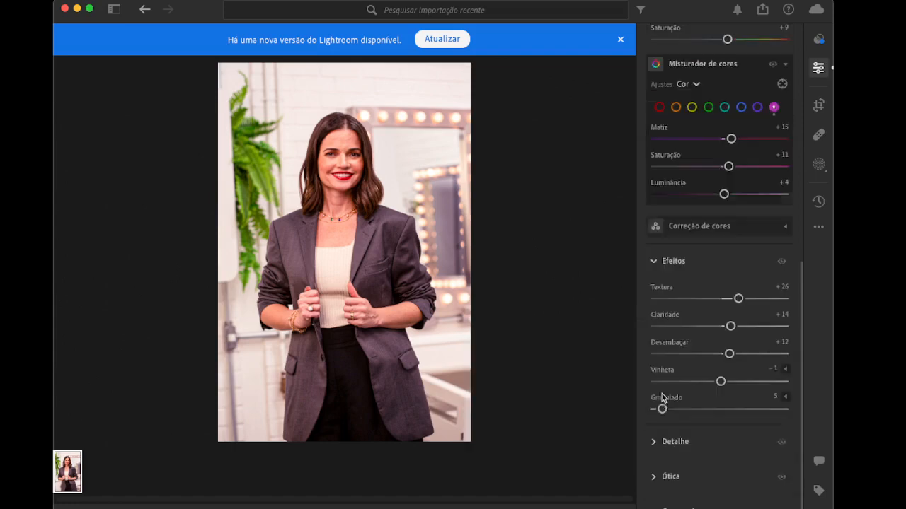
# Set Geometria to Distorção +5, Vertical +3, Horizontal +3, Aspecto +3, Deslocamento X +4,6 and Deslocamento Y +3,7
pyautogui.click(648, 503)
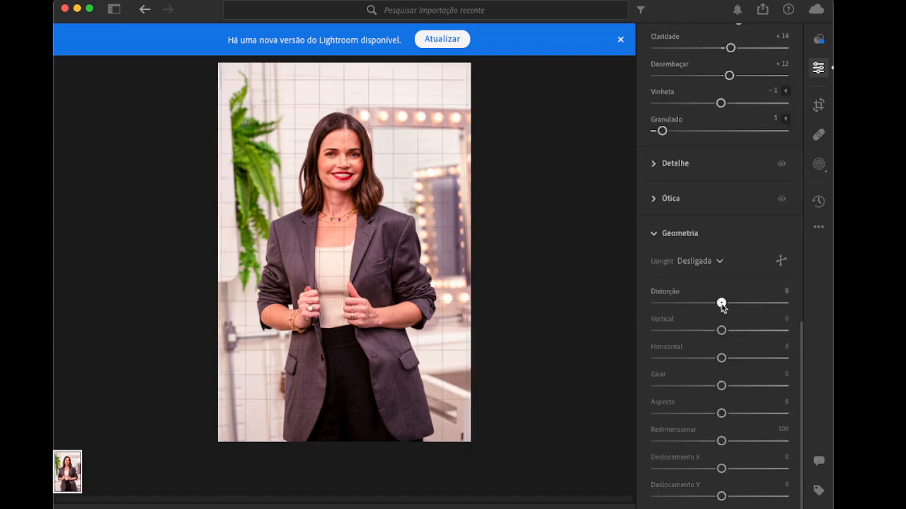
pyautogui.moveTo(721, 304); pyautogui.dragTo(757, 400)
pyautogui.doubleClick(727, 386)
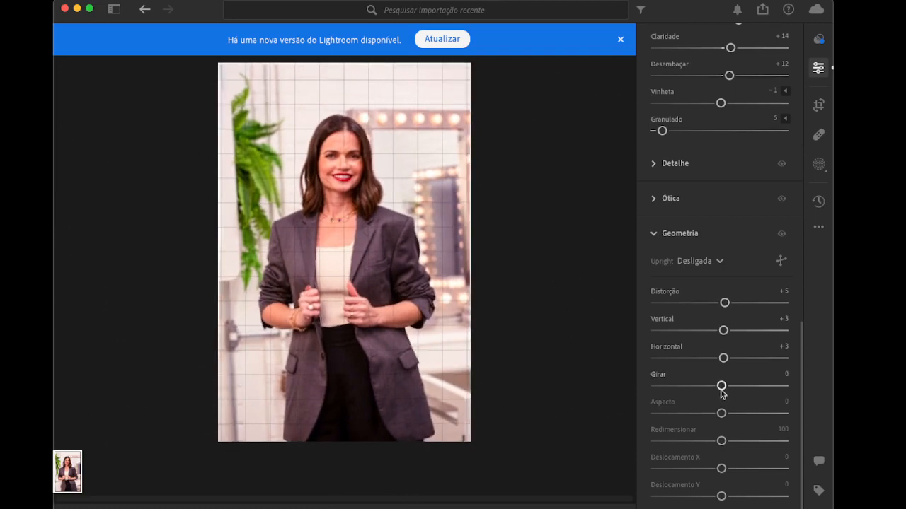
pyautogui.moveTo(721, 413); pyautogui.dragTo(722, 495)
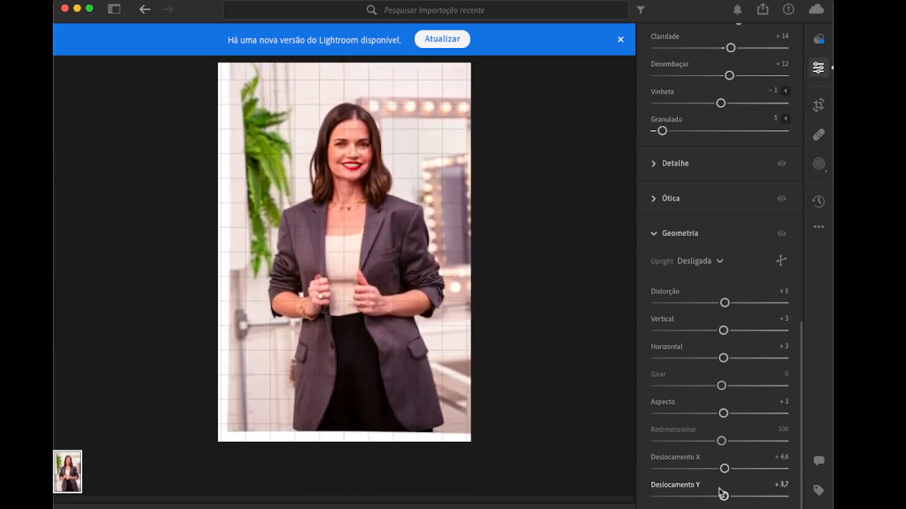
pyautogui.click(653, 234)
# Crop the photo on all four sides to a half-length portrait, cutting away the white borders at its edges
pyautogui.scroll(10, 686, 262)
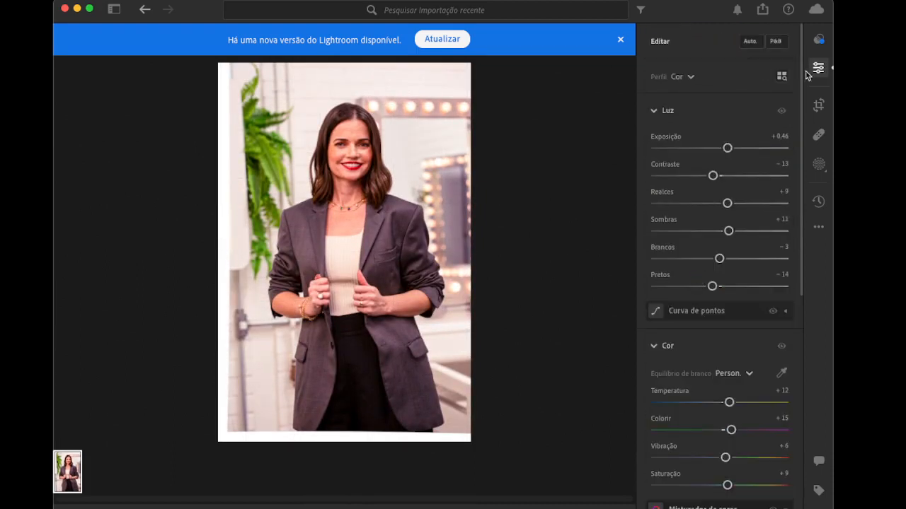
pyautogui.click(818, 105)
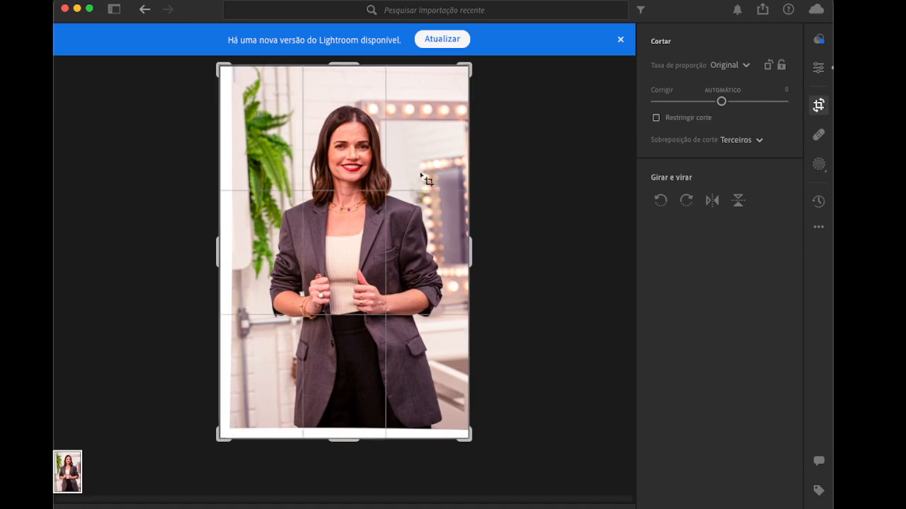
pyautogui.moveTo(343, 65); pyautogui.dragTo(341, 80)
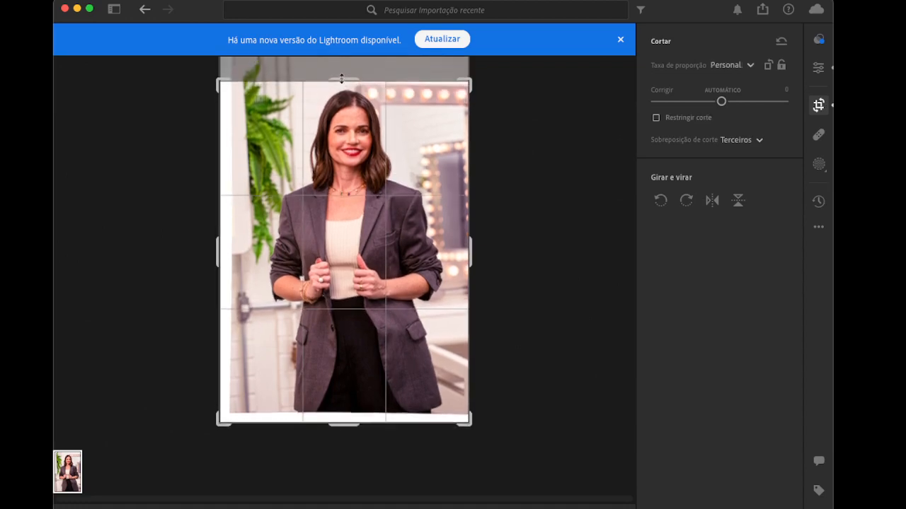
pyautogui.moveTo(346, 422); pyautogui.dragTo(357, 362)
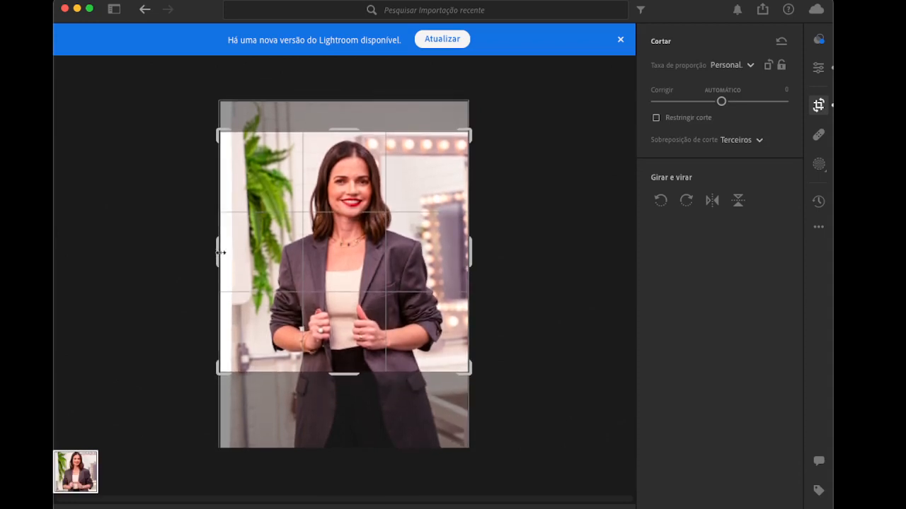
pyautogui.moveTo(219, 251); pyautogui.dragTo(239, 258)
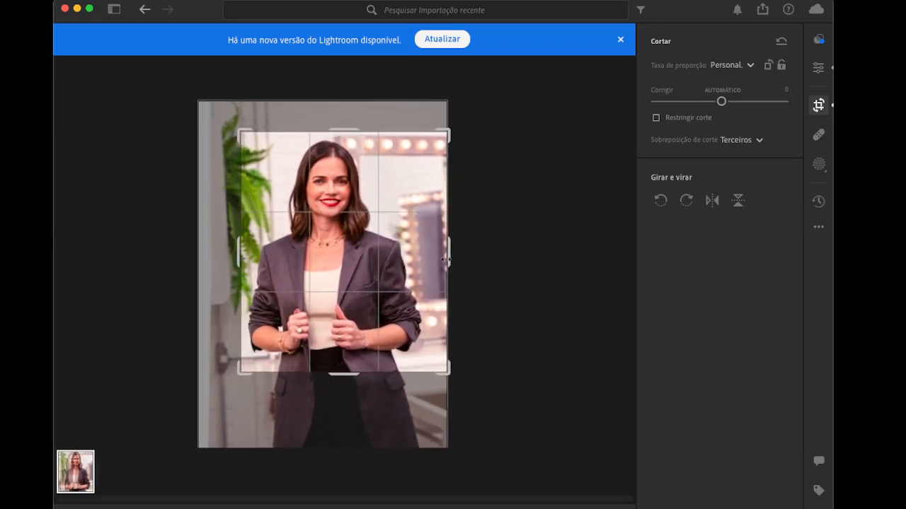
pyautogui.moveTo(447, 258); pyautogui.dragTo(436, 256)
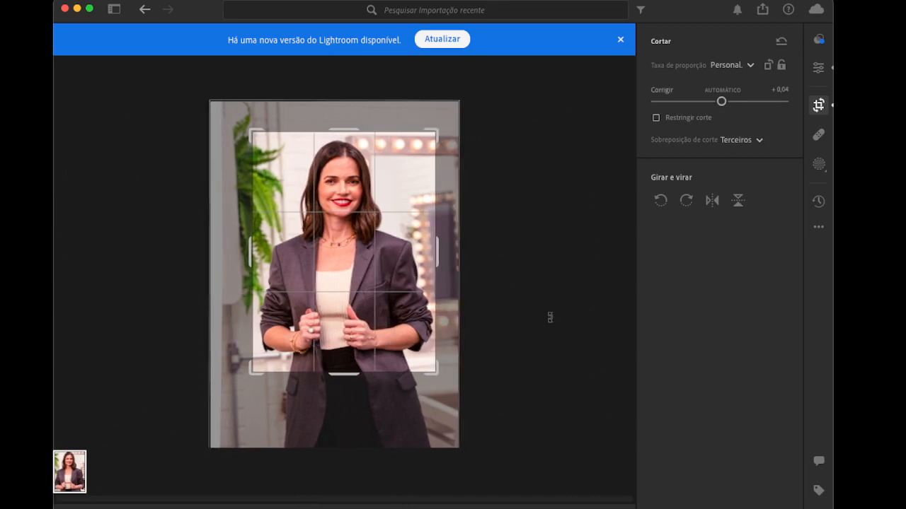
# Apply the Content-Aware Remover at Tamanho 31 to a spot on the fern and lower its Opacidade
pyautogui.click(820, 138)
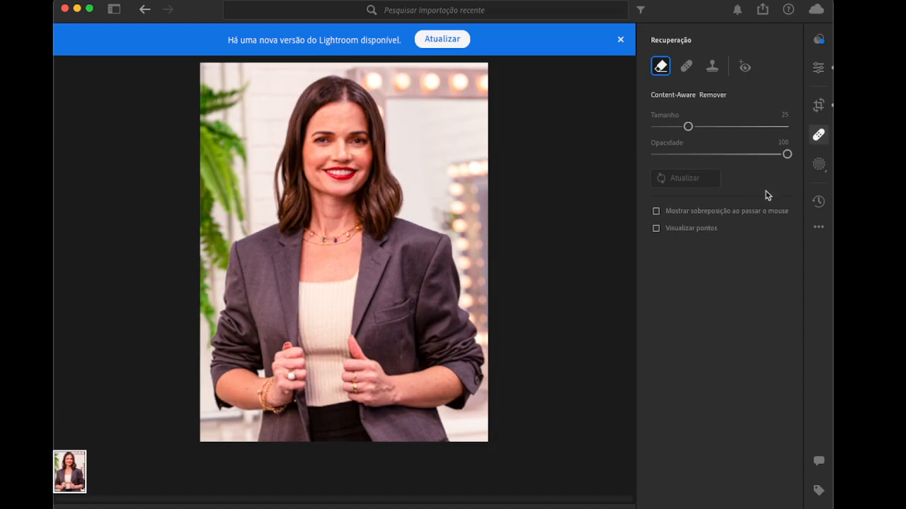
pyautogui.moveTo(688, 126)
pyautogui.mouseDown()
pyautogui.moveTo(681, 135)
pyautogui.moveTo(716, 131)
pyautogui.moveTo(696, 132)
pyautogui.mouseUp()
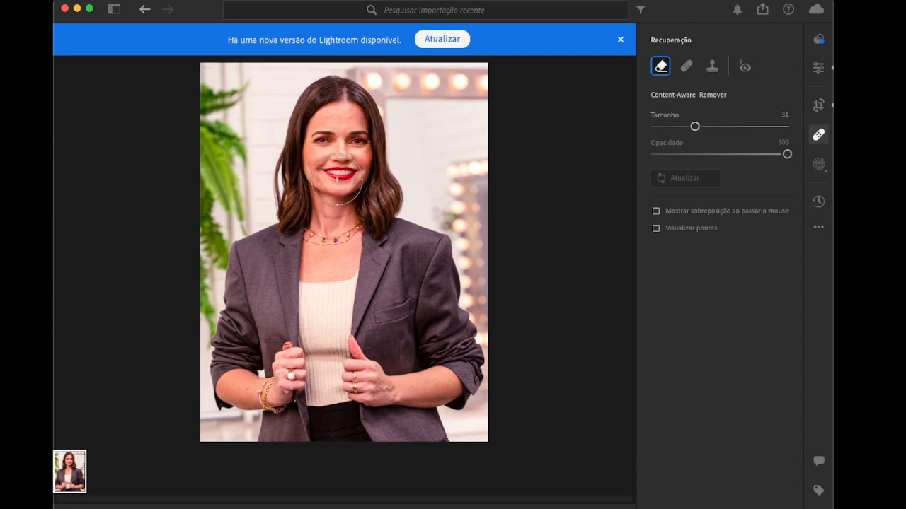
pyautogui.click(216, 160)
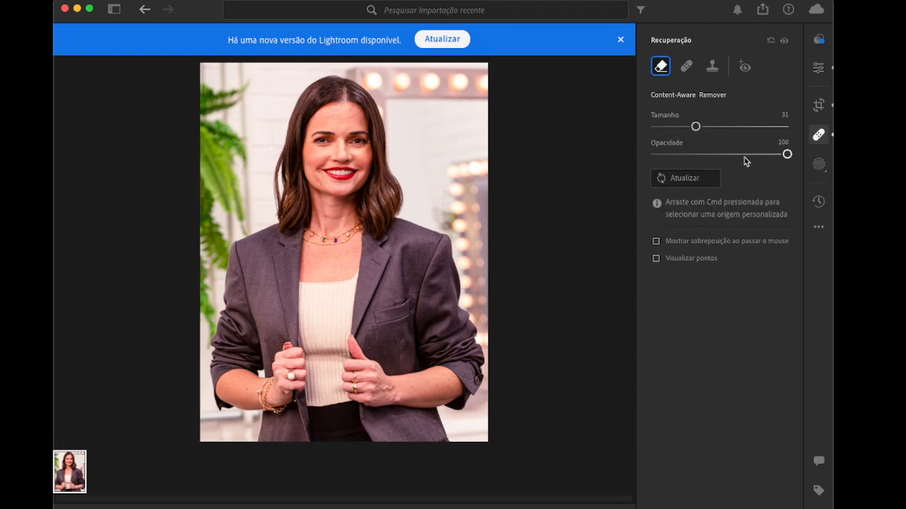
pyautogui.moveTo(785, 155)
pyautogui.mouseDown()
pyautogui.moveTo(645, 153)
pyautogui.moveTo(833, 171)
pyautogui.moveTo(659, 154)
pyautogui.mouseUp()
pyautogui.click(818, 171)
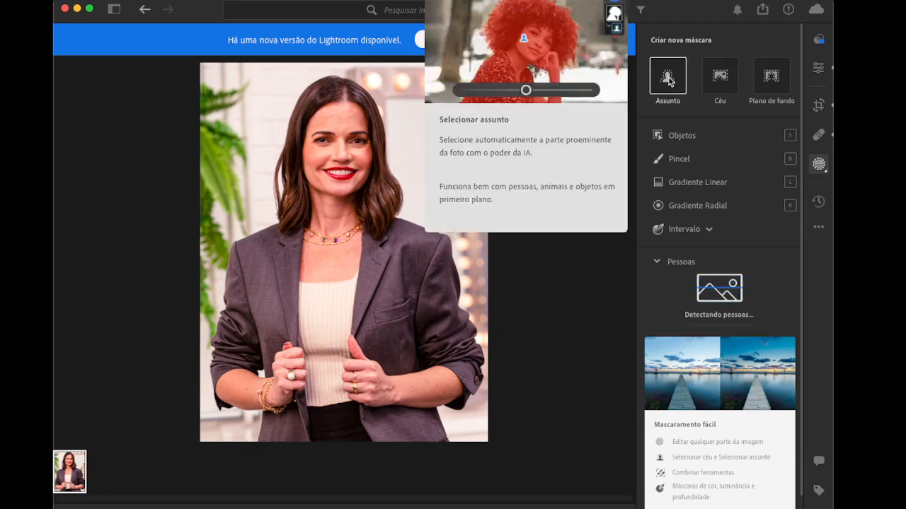
pyautogui.click(668, 78)
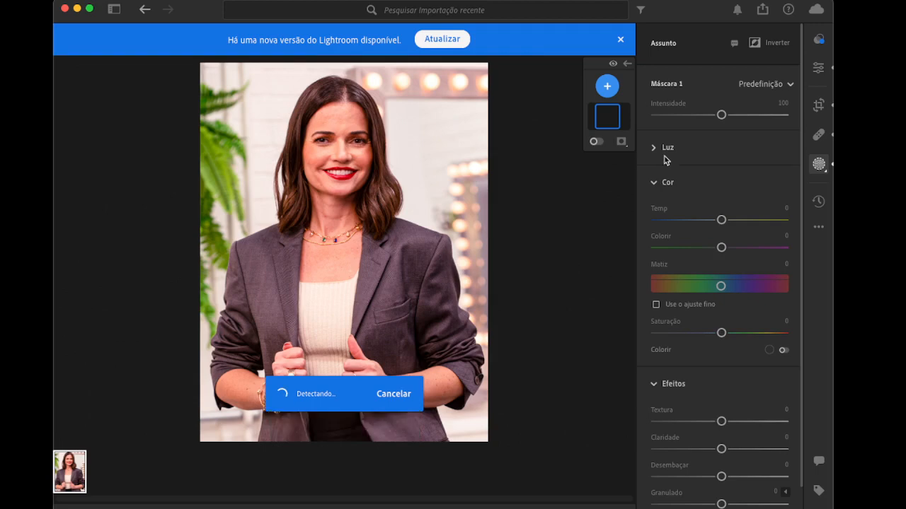
pyautogui.click(627, 63)
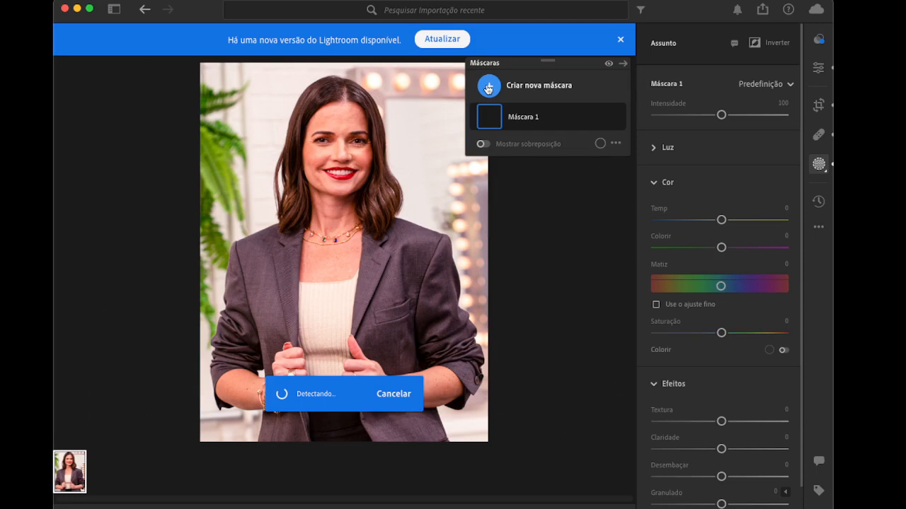
pyautogui.click(394, 402)
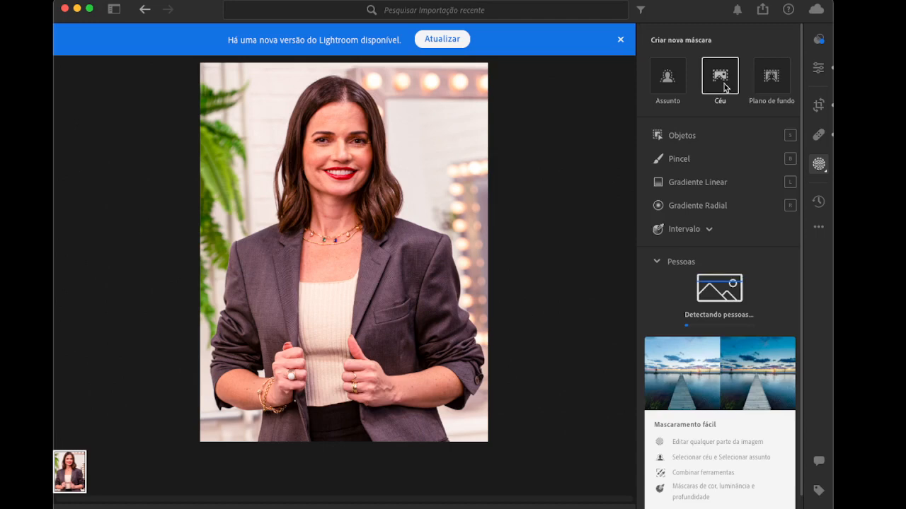
# Create a Plano de fundo mask and set its Matiz to −20,2, Colorir to +3 and Temp to +1
pyautogui.click(771, 77)
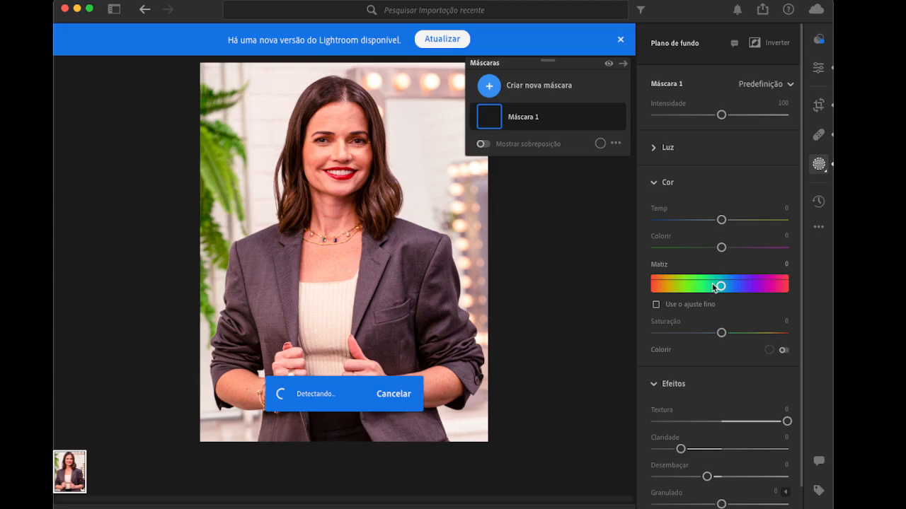
pyautogui.moveTo(716, 286)
pyautogui.mouseDown()
pyautogui.moveTo(738, 287)
pyautogui.moveTo(712, 286)
pyautogui.mouseUp()
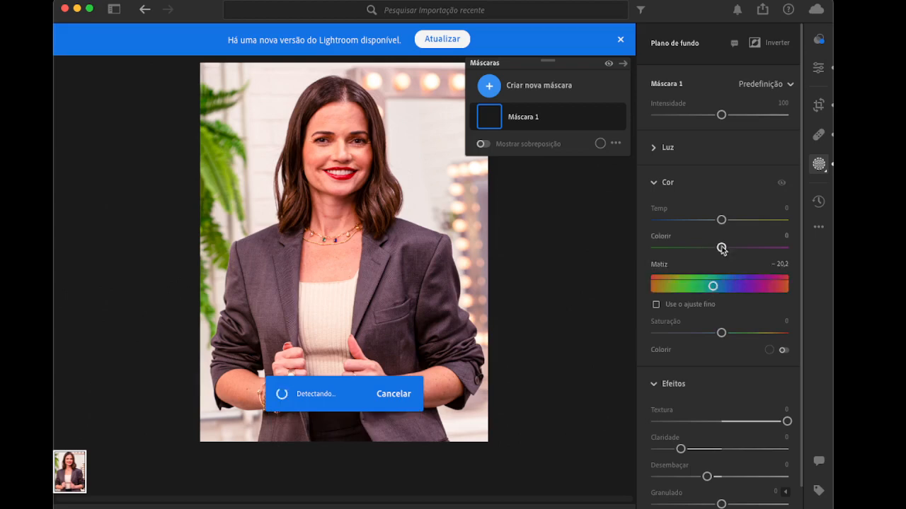
pyautogui.moveTo(721, 247); pyautogui.dragTo(723, 248)
pyautogui.moveTo(722, 220)
pyautogui.mouseDown()
pyautogui.moveTo(711, 220)
pyautogui.moveTo(722, 221)
pyautogui.mouseUp()
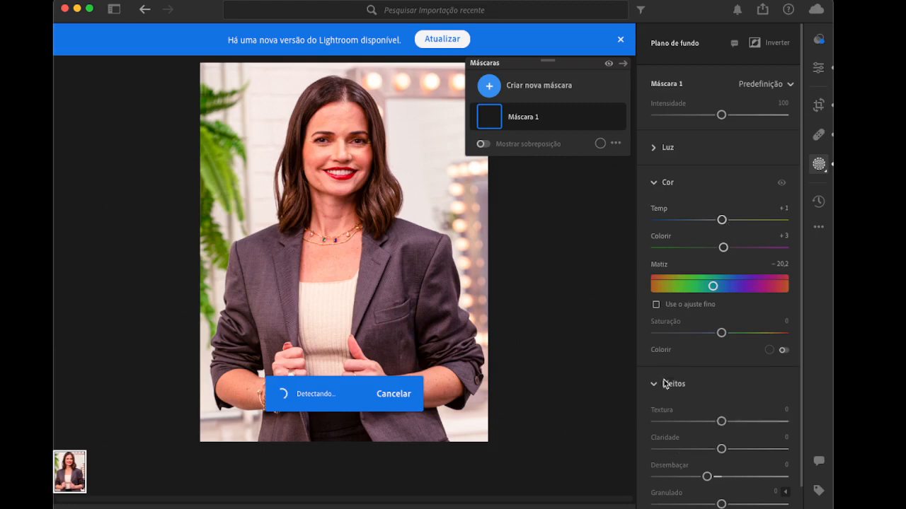
# Set the background mask's effects to Textura −6, Claridade −3 and Desembaçar +4
pyautogui.scroll(-2, 682, 289)
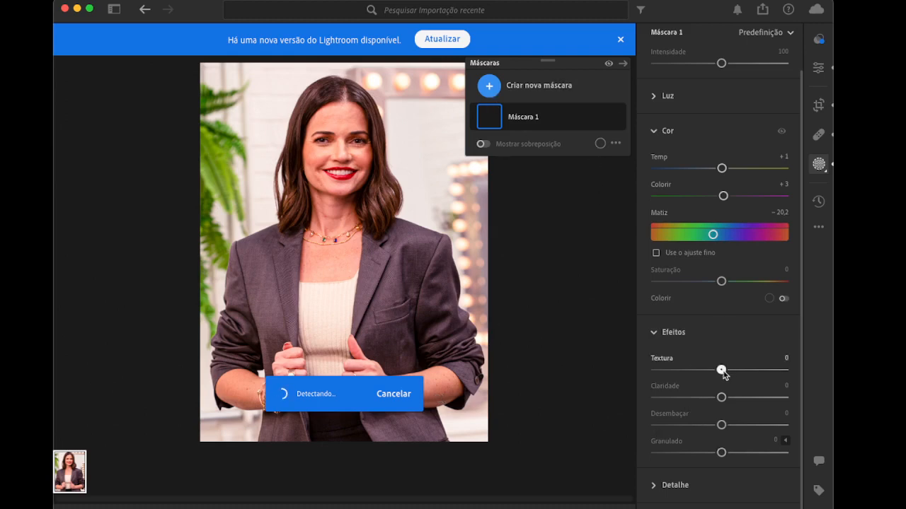
pyautogui.moveTo(721, 370); pyautogui.dragTo(660, 396)
pyautogui.click(719, 397)
pyautogui.moveTo(721, 424); pyautogui.dragTo(724, 425)
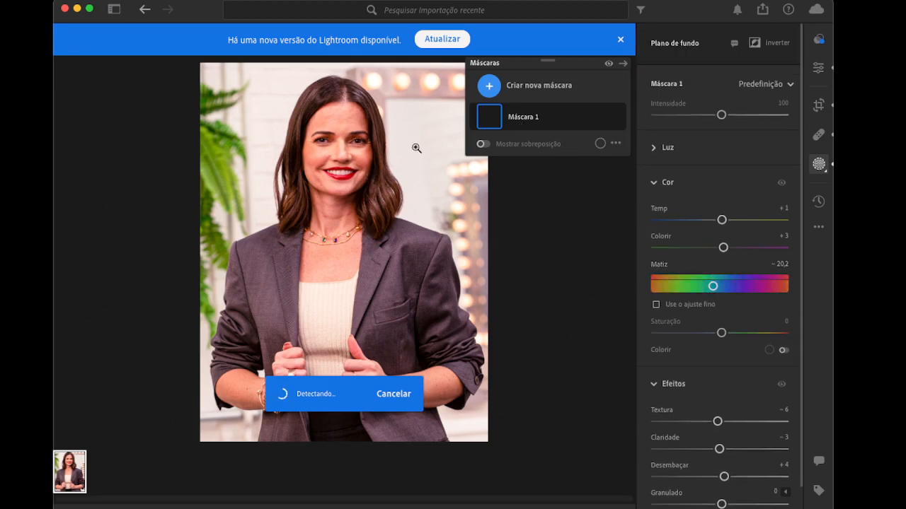
# Try to create a Céu mask in place of the background mask
pyautogui.click(489, 85)
pyautogui.click(720, 76)
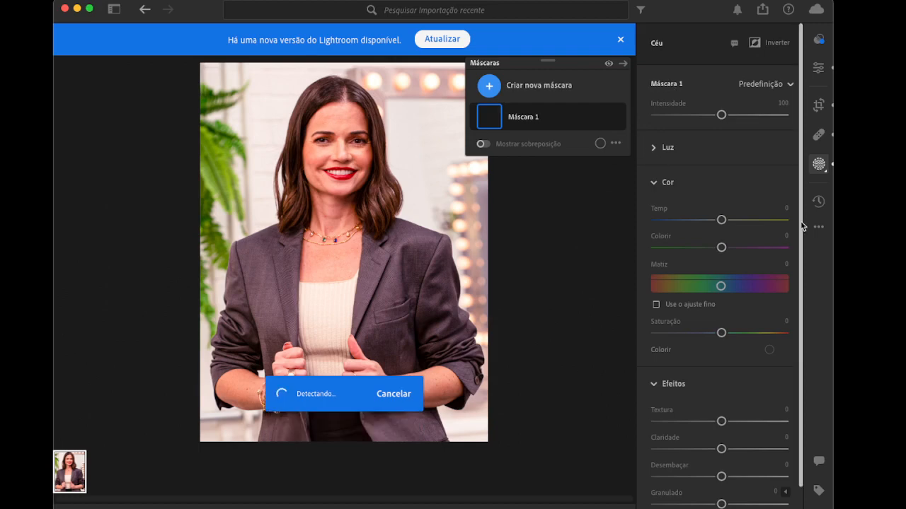
# Open the photo's versions, preview the Original, and examine the additional options for copying, resetting and displaying edits
pyautogui.click(818, 207)
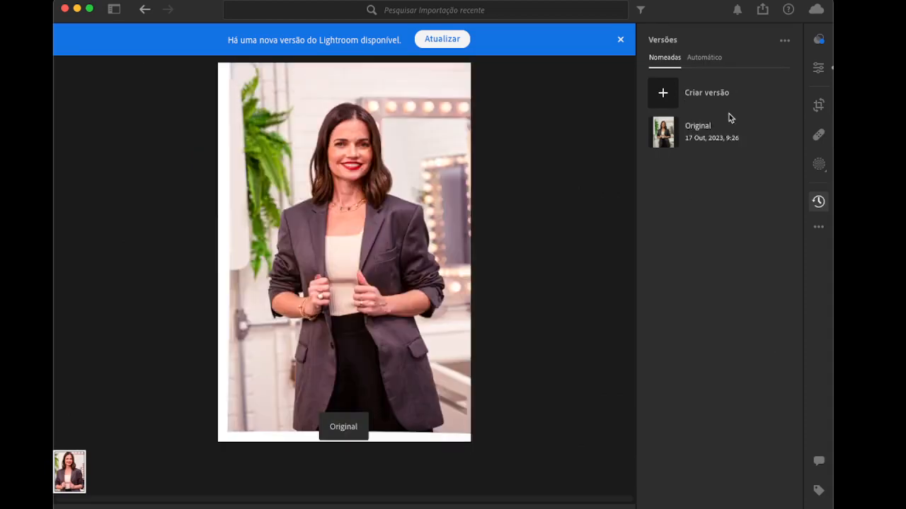
pyautogui.click(818, 228)
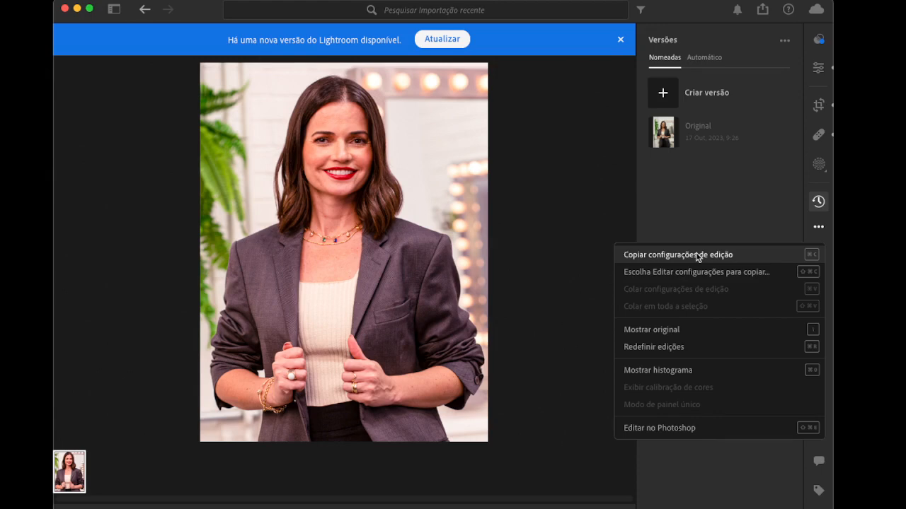
pyautogui.click(819, 227)
pyautogui.click(819, 228)
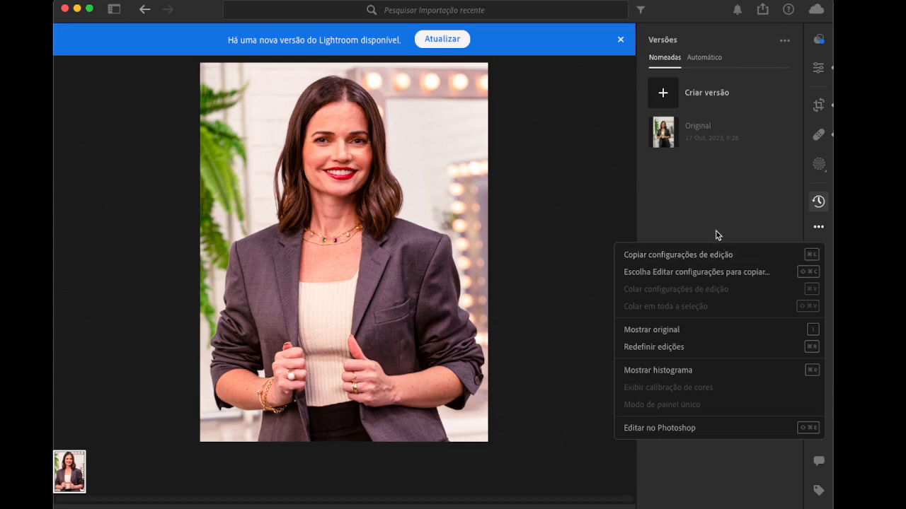
pyautogui.click(667, 461)
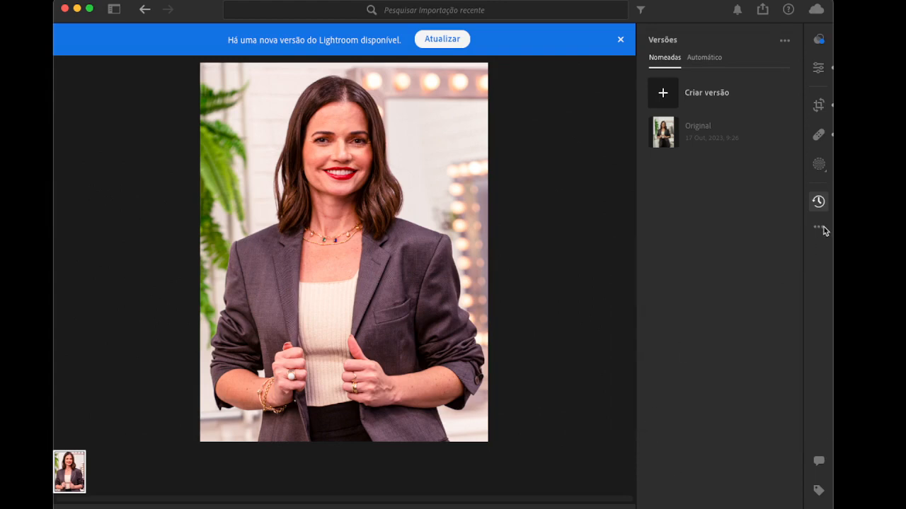
pyautogui.click(819, 228)
pyautogui.click(662, 459)
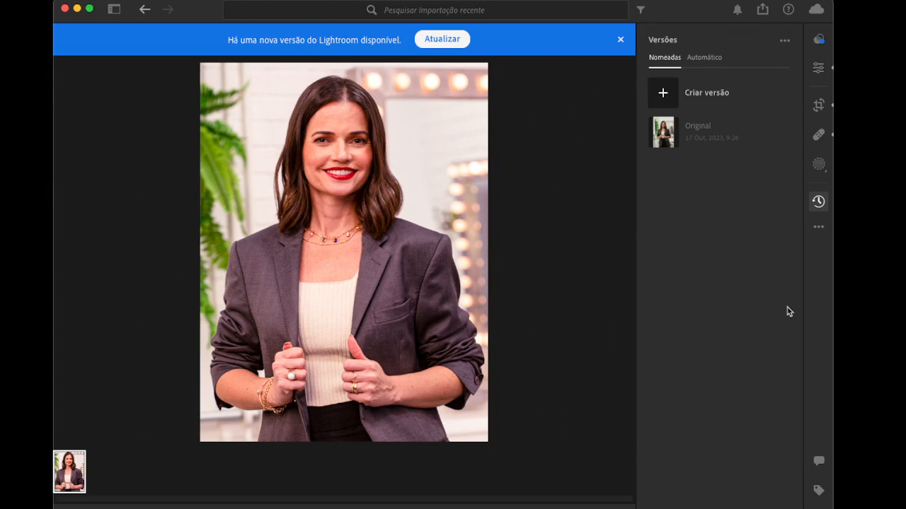
pyautogui.click(819, 228)
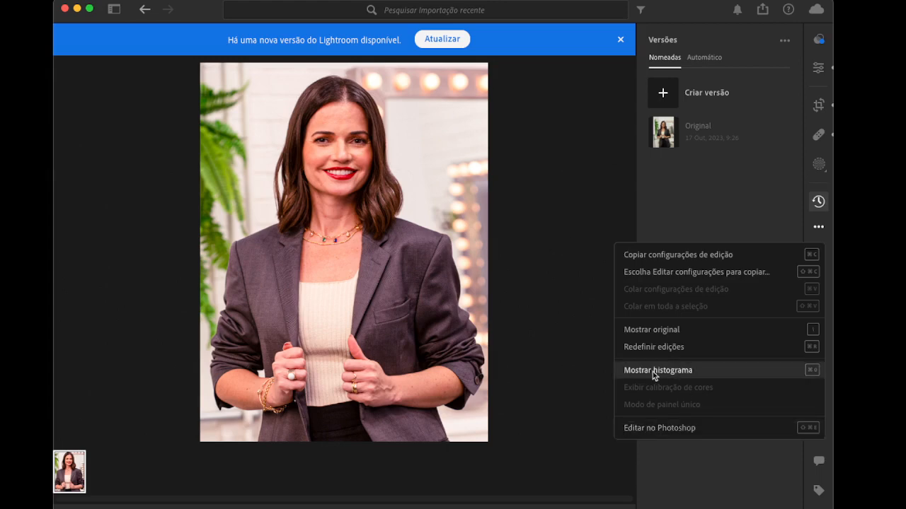
pyautogui.click(731, 201)
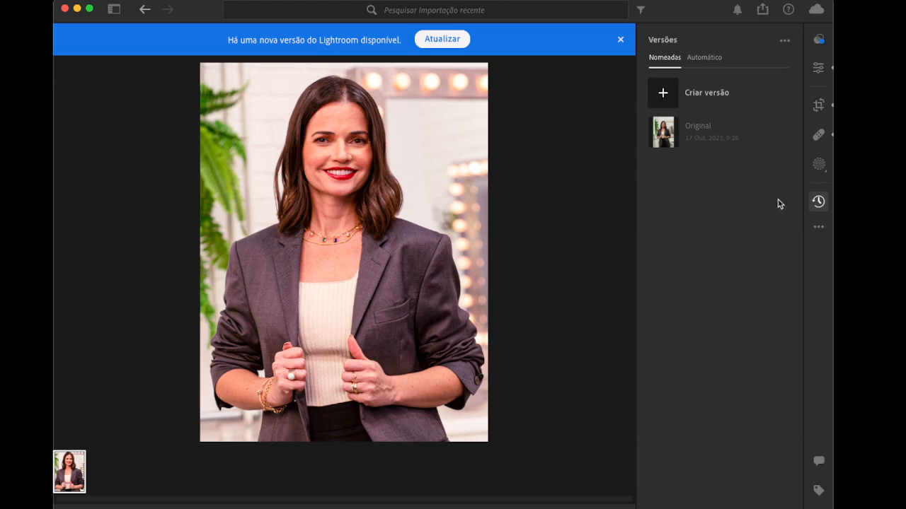
# Examine the export, sharing and community options available for the edited photo
pyautogui.click(763, 13)
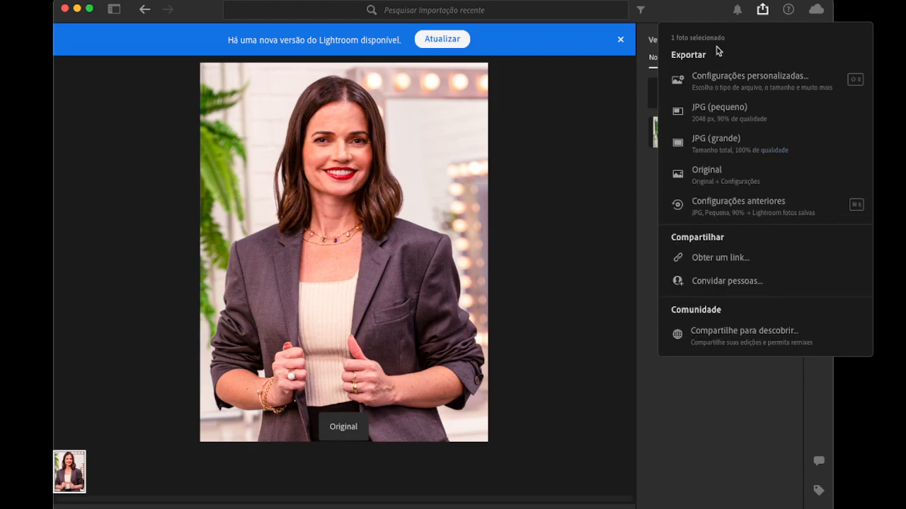
pyautogui.click(762, 11)
pyautogui.click(762, 9)
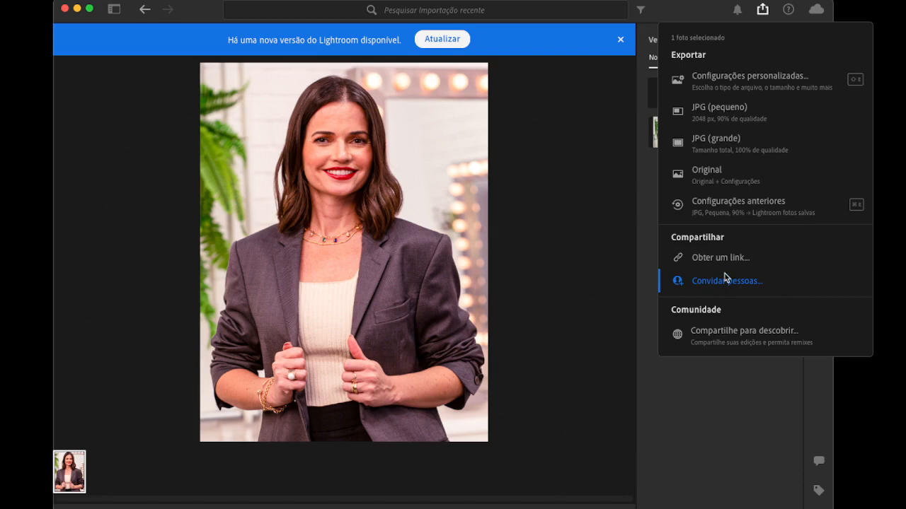
pyautogui.click(693, 459)
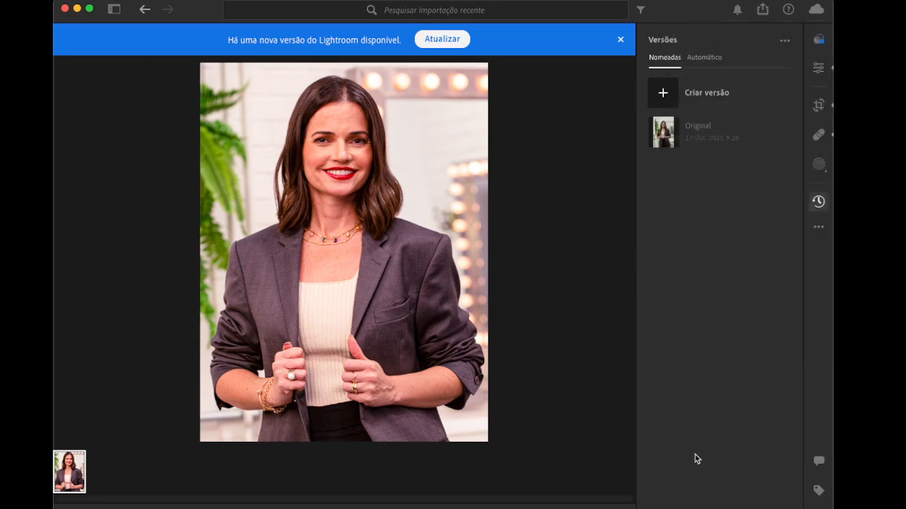